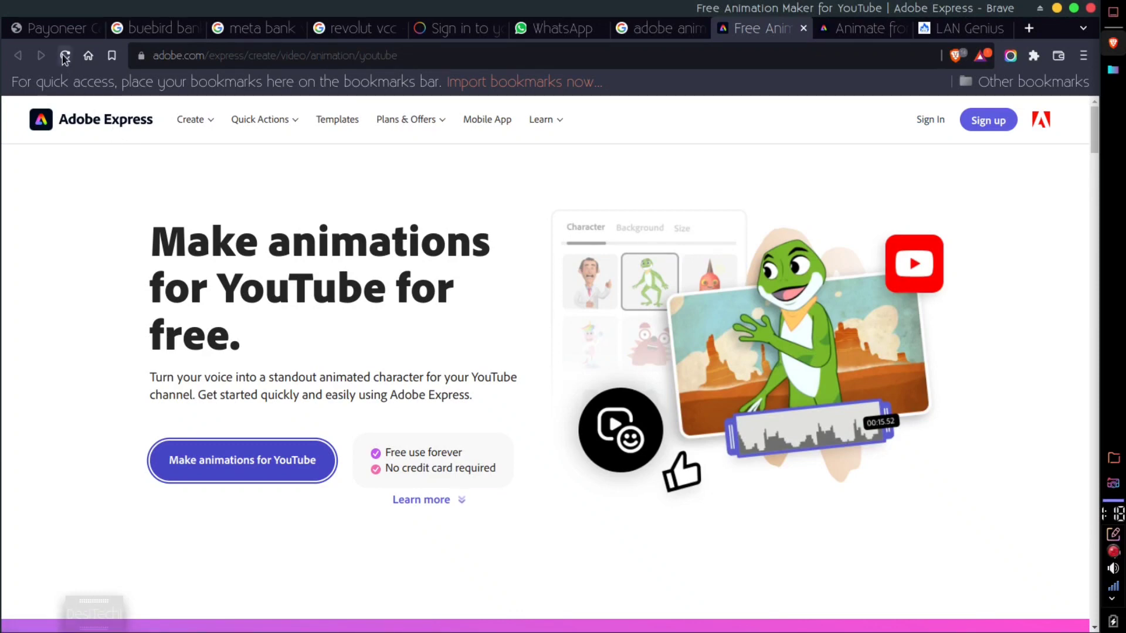
- Switch to the Animate from audio page and view the New and All-Star character categories
click(860, 28)
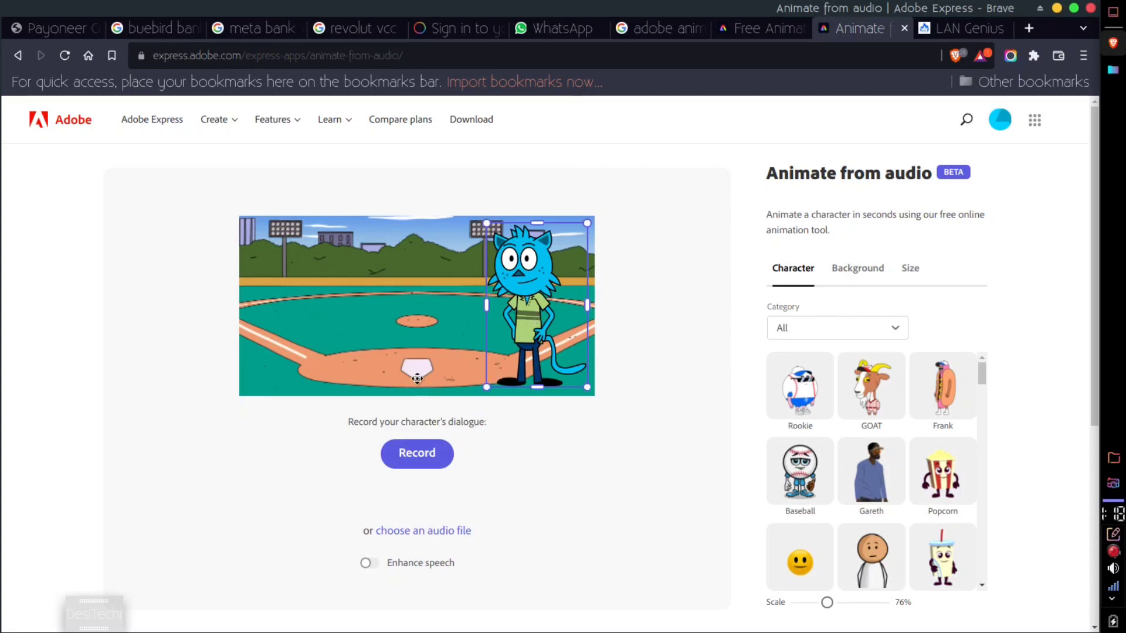
click(849, 329)
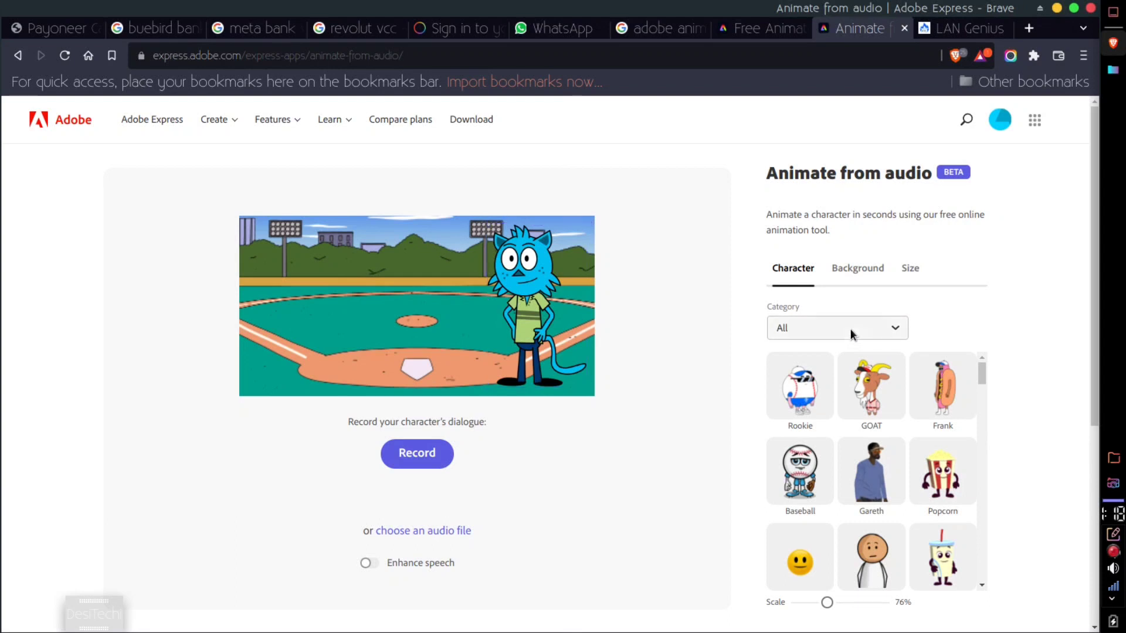
click(842, 383)
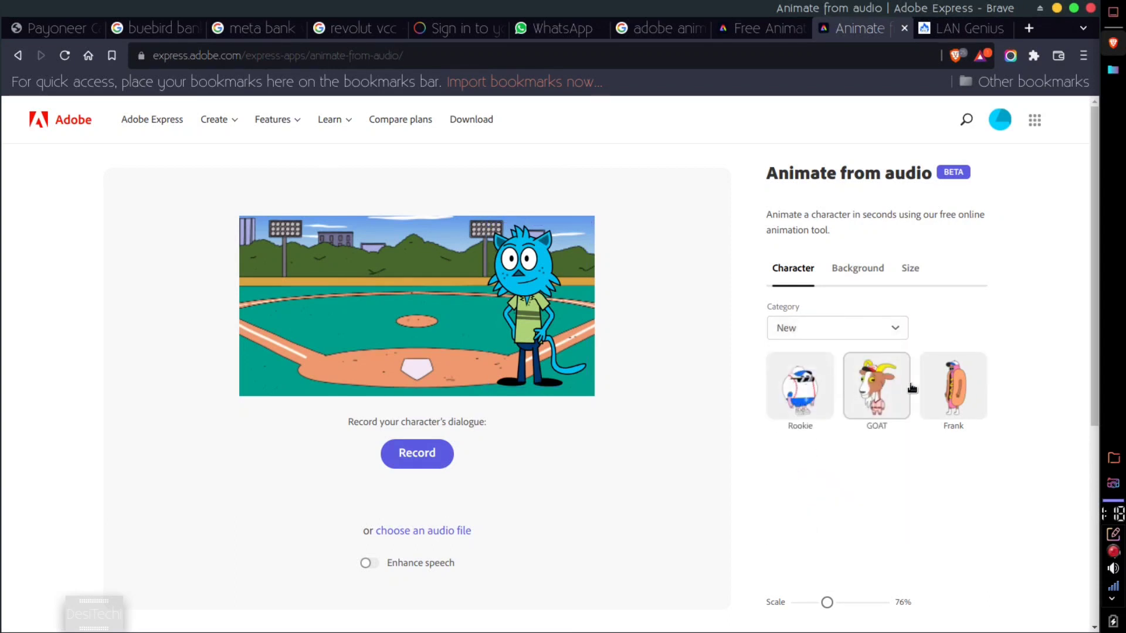
click(856, 328)
click(814, 404)
- Filter the characters to the Humans category and look through the available figures
click(828, 326)
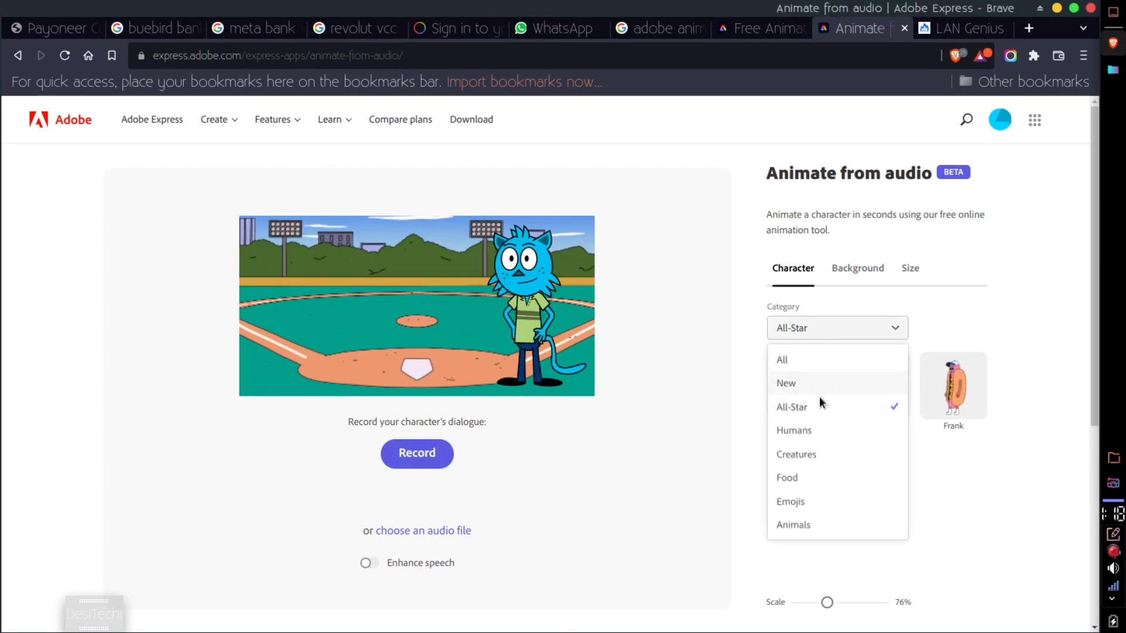
click(802, 432)
scroll(923, 437, down, 10)
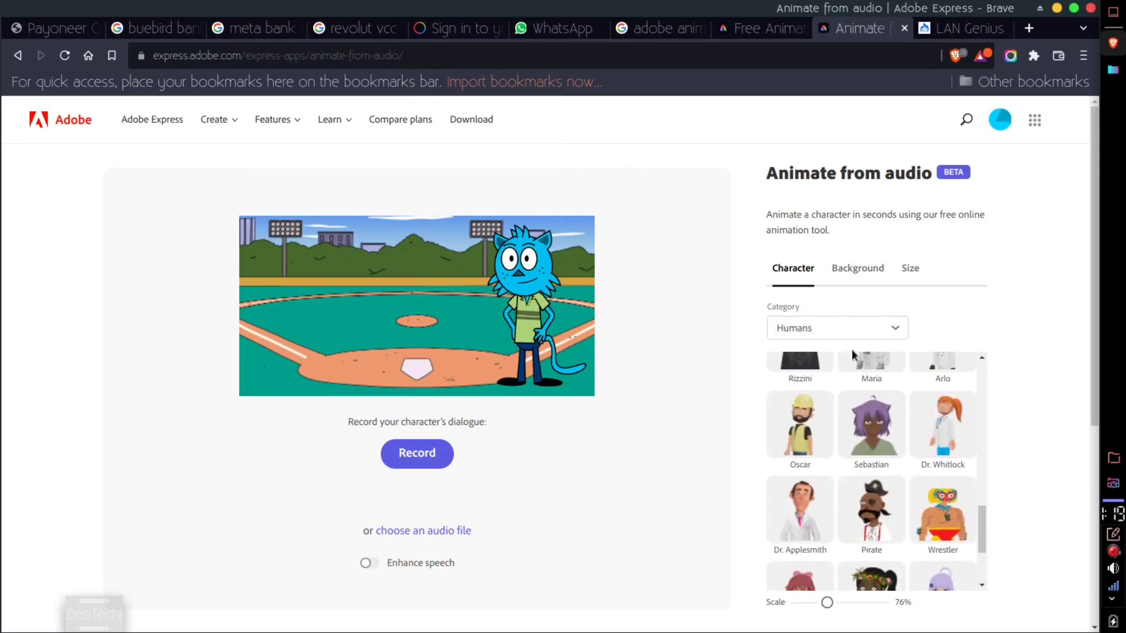
scroll(880, 422, up, 10)
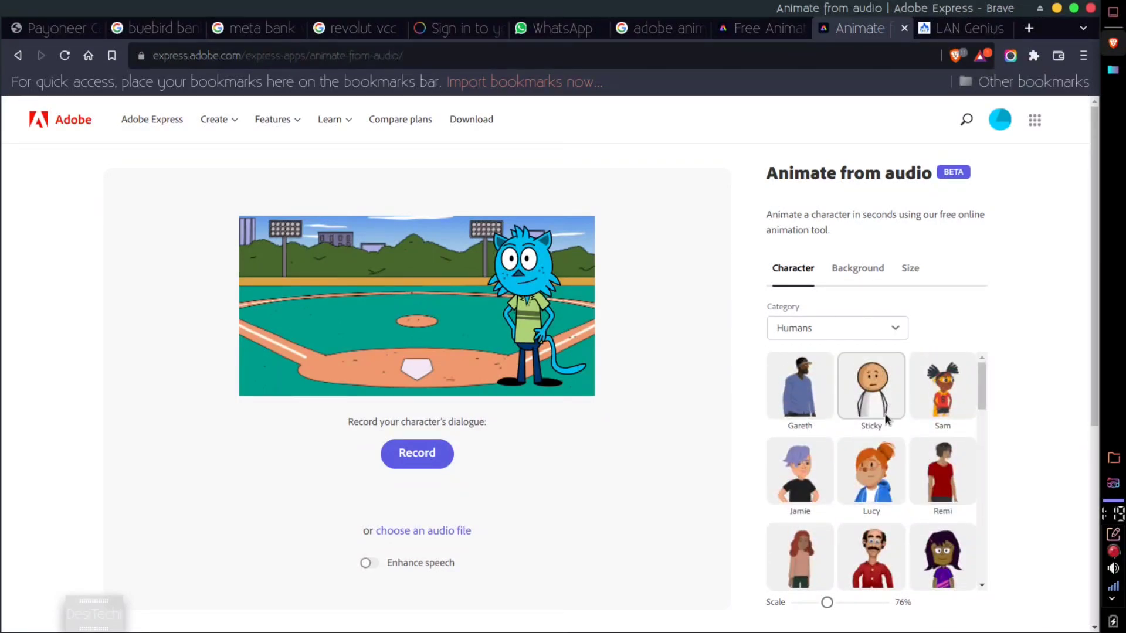
- Try the Sticky, Gareth, Jamie and Lucy characters in the baseball scene
click(874, 390)
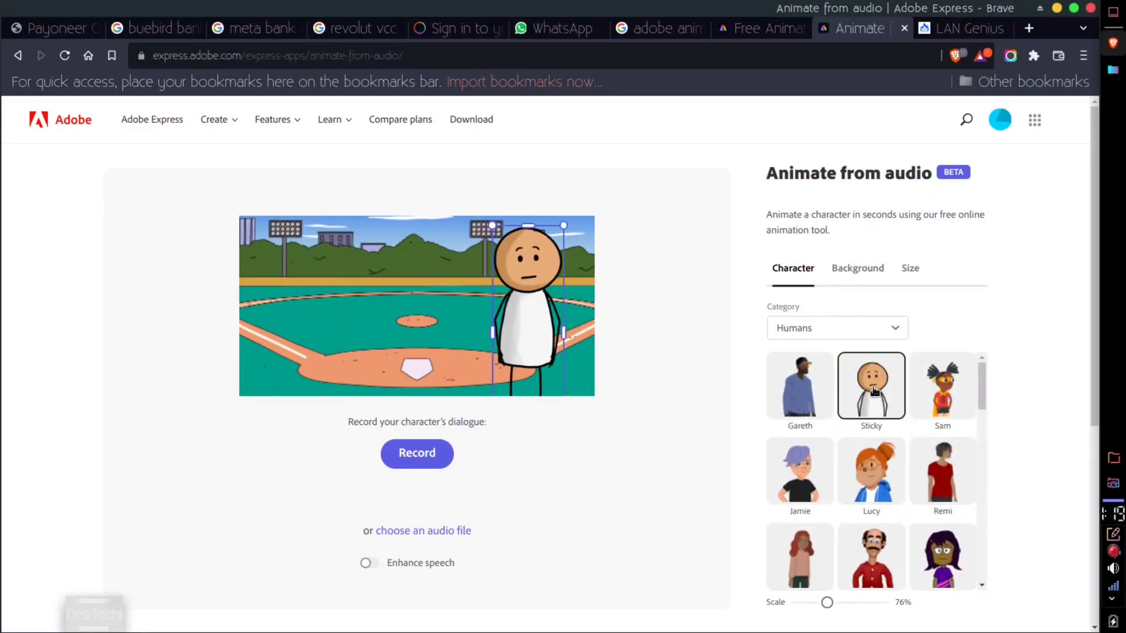
click(813, 383)
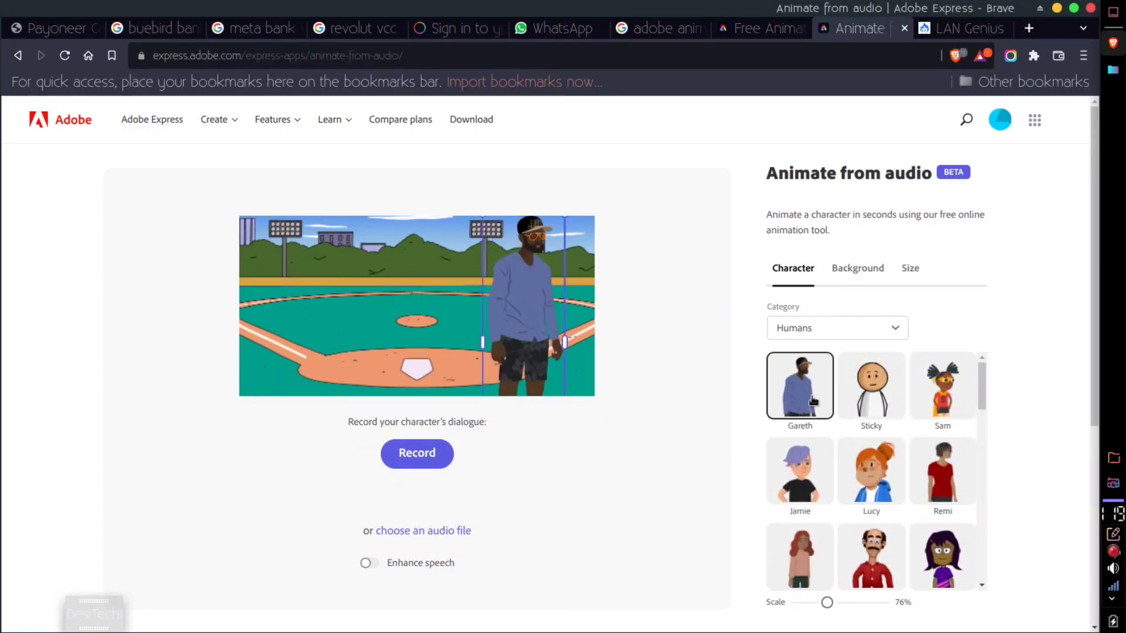
click(801, 460)
click(900, 470)
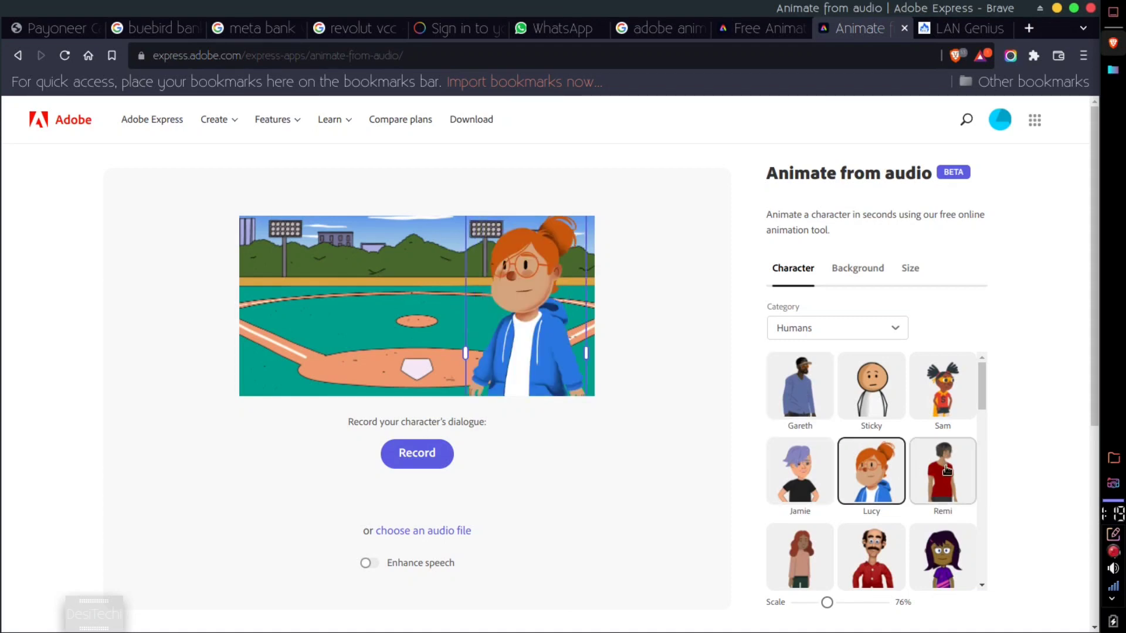
- Place the Remi character, scale it to about 52% and move it so the whole figure fits the scene
click(948, 470)
scroll(948, 469, down, 1)
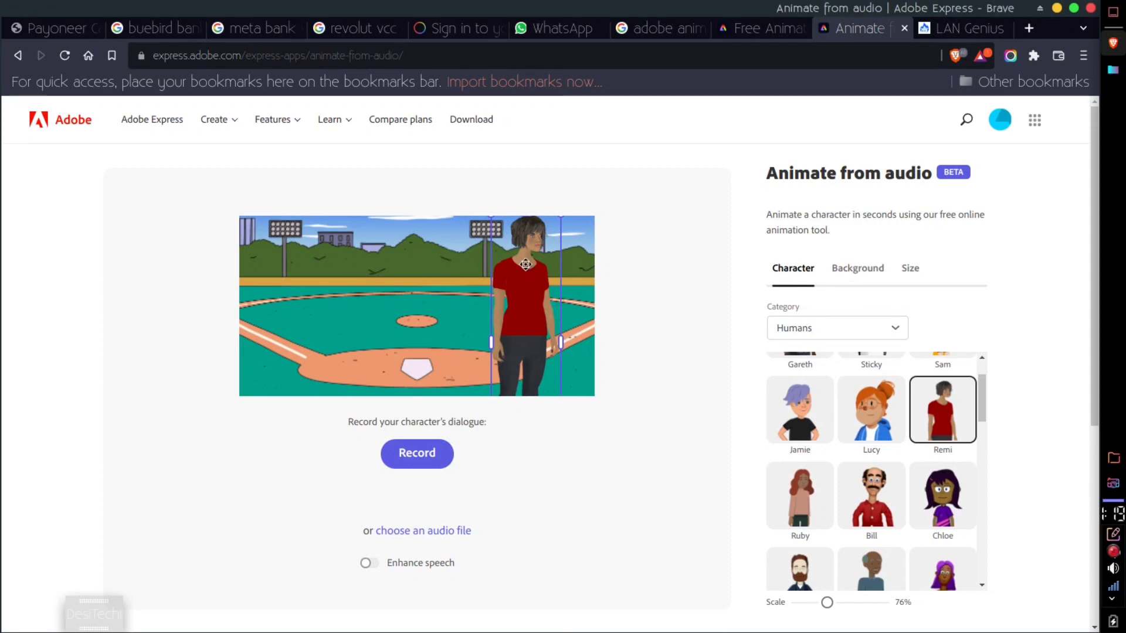
drag(528, 266, 530, 288)
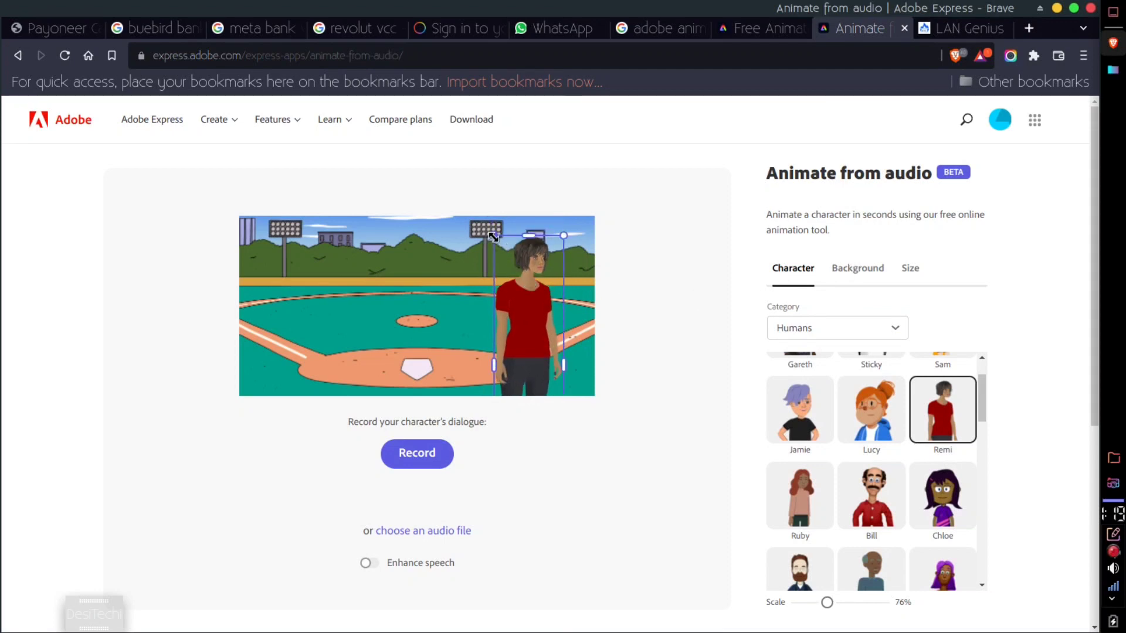
drag(494, 235, 507, 248)
drag(542, 303, 540, 286)
drag(507, 232, 515, 261)
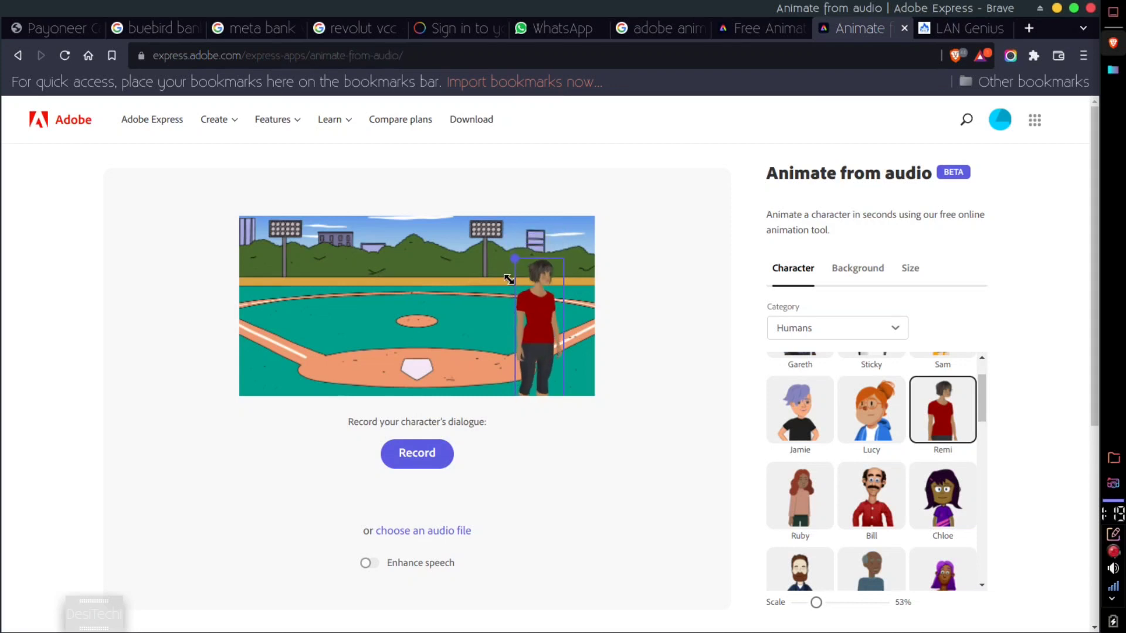
drag(527, 314, 533, 273)
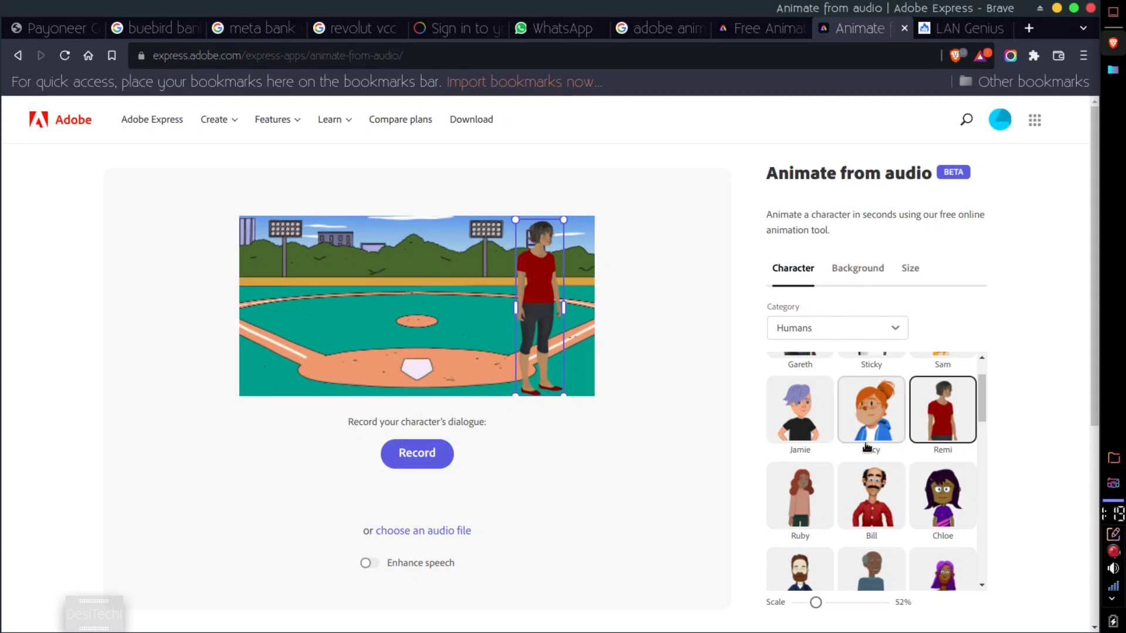
- Replace the character with Bill and enlarge it to about 80% scale
click(871, 494)
scroll(871, 493, down, 2)
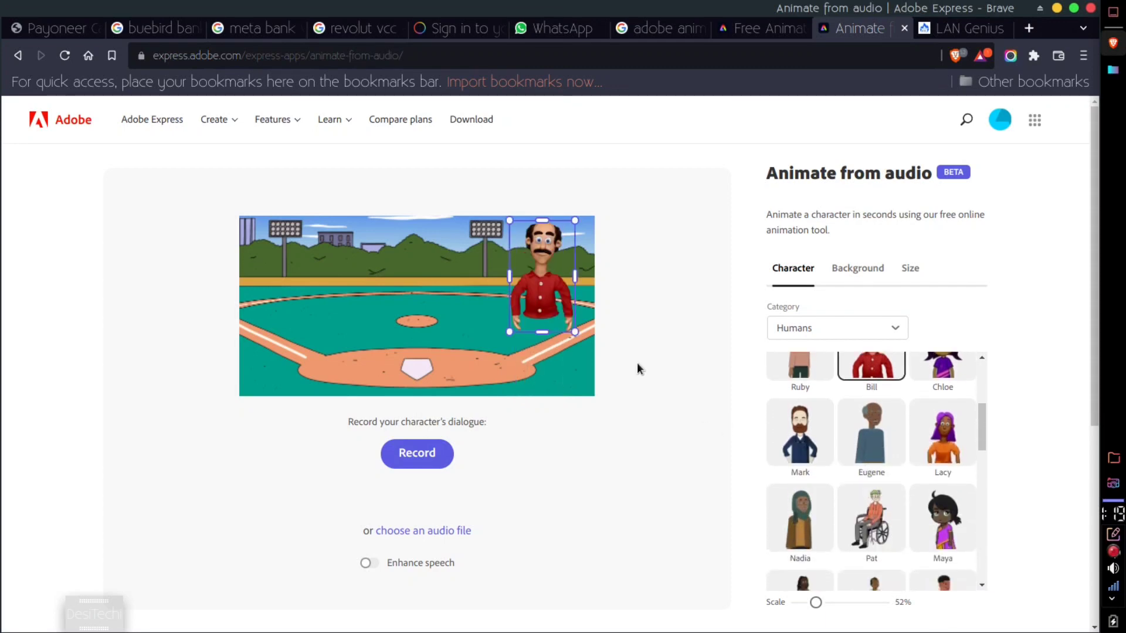
drag(509, 332, 477, 392)
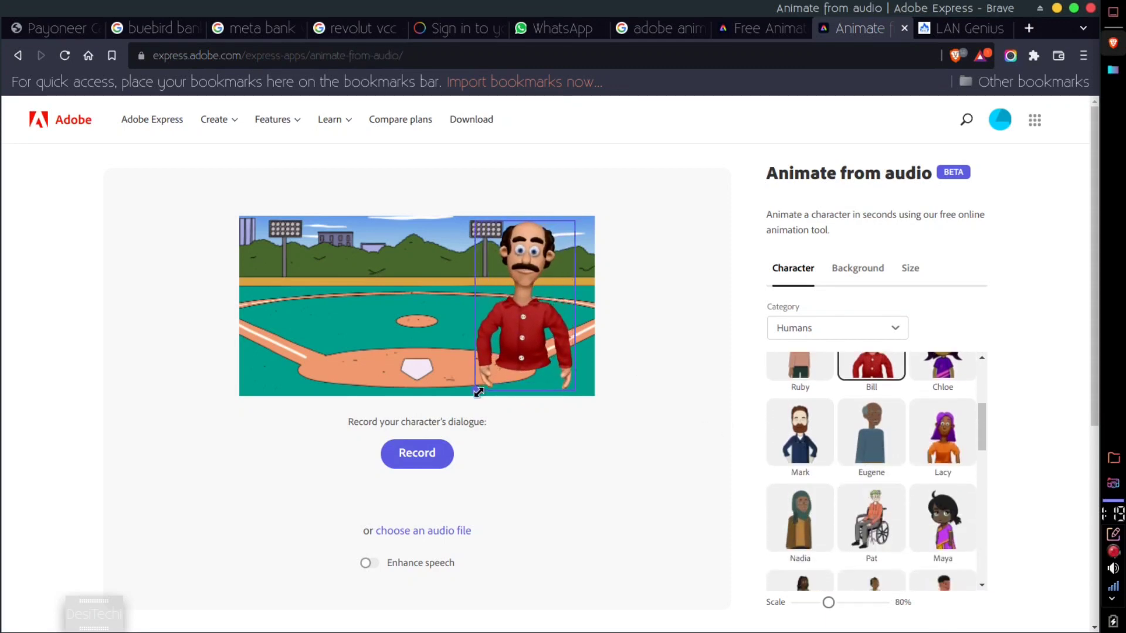
- Replace the character with Pat, enlarge it to about 90% scale and move it slightly lower in the scene
click(856, 506)
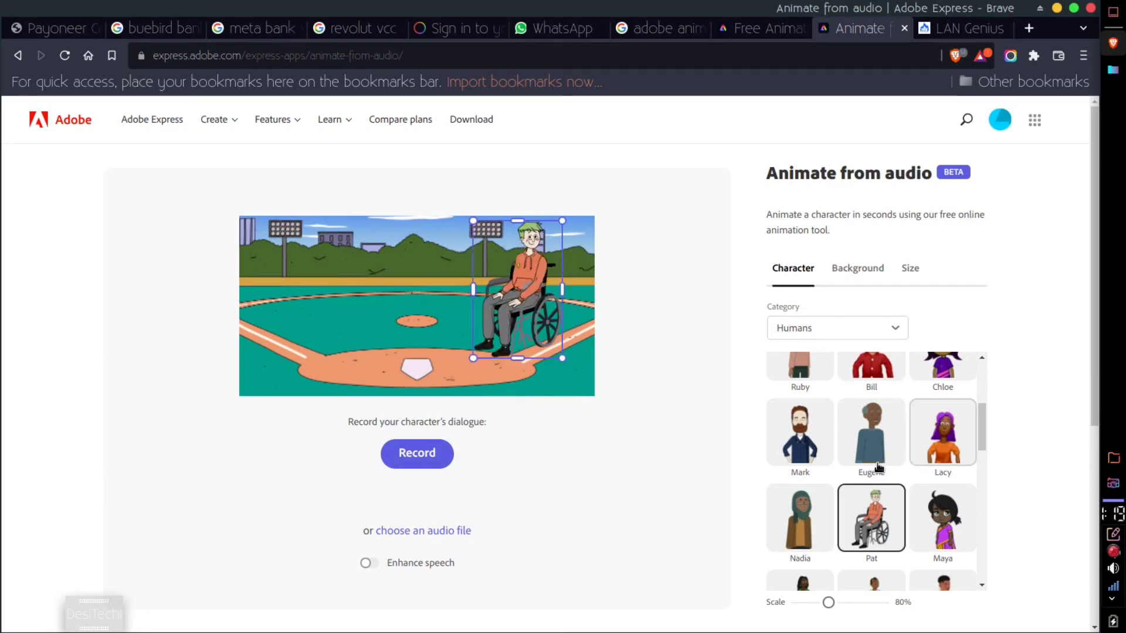
drag(561, 360, 573, 377)
mouse_move(550, 319)
mouse_down()
mouse_move(556, 341)
mouse_move(556, 326)
mouse_up()
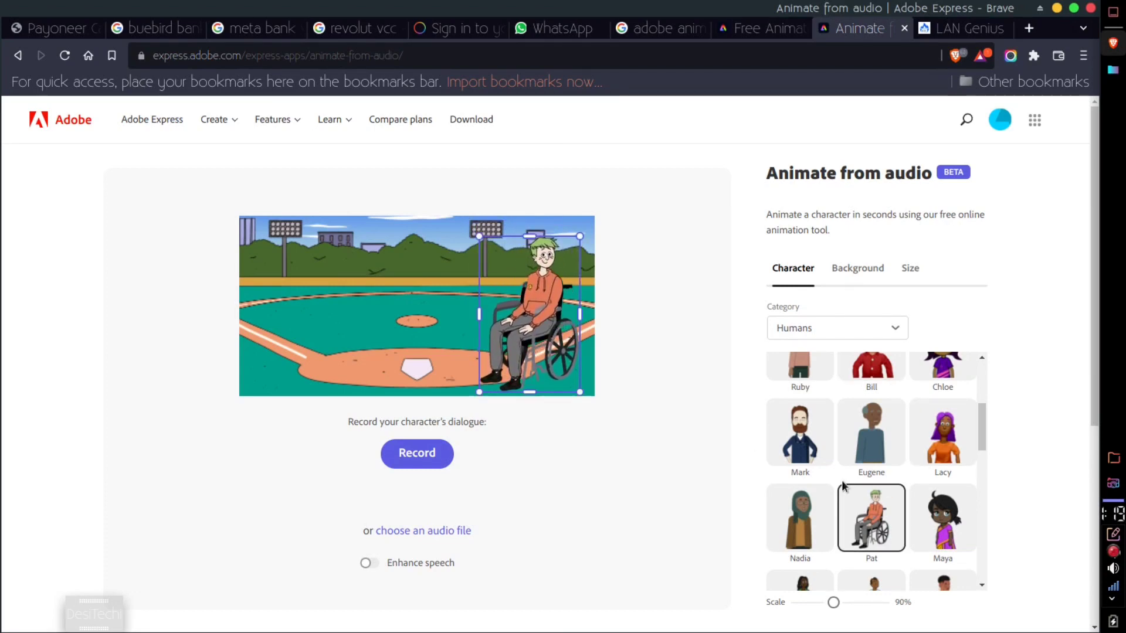
scroll(874, 498, down, 3)
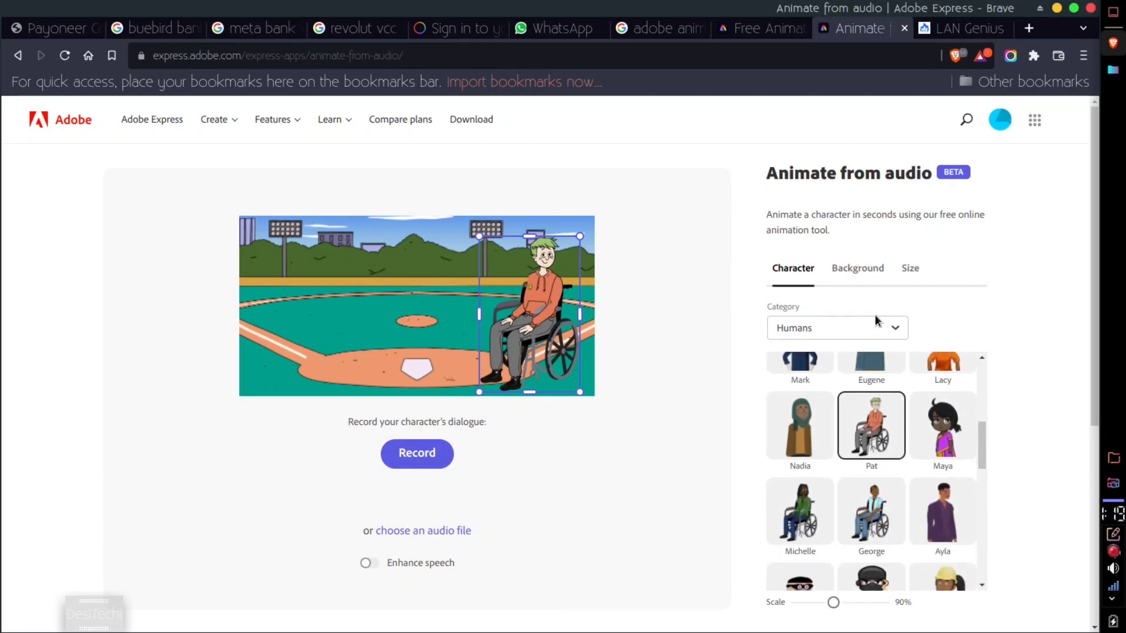
- Try preset backgrounds including Kapow, Hotdog Stand, Mustard, Bleachers, Boom, Dugout, Pow, Cantina and Station behind the character
click(866, 275)
click(889, 416)
click(933, 417)
click(935, 479)
click(869, 488)
click(804, 486)
click(809, 591)
click(881, 557)
scroll(884, 551, down, 3)
click(883, 546)
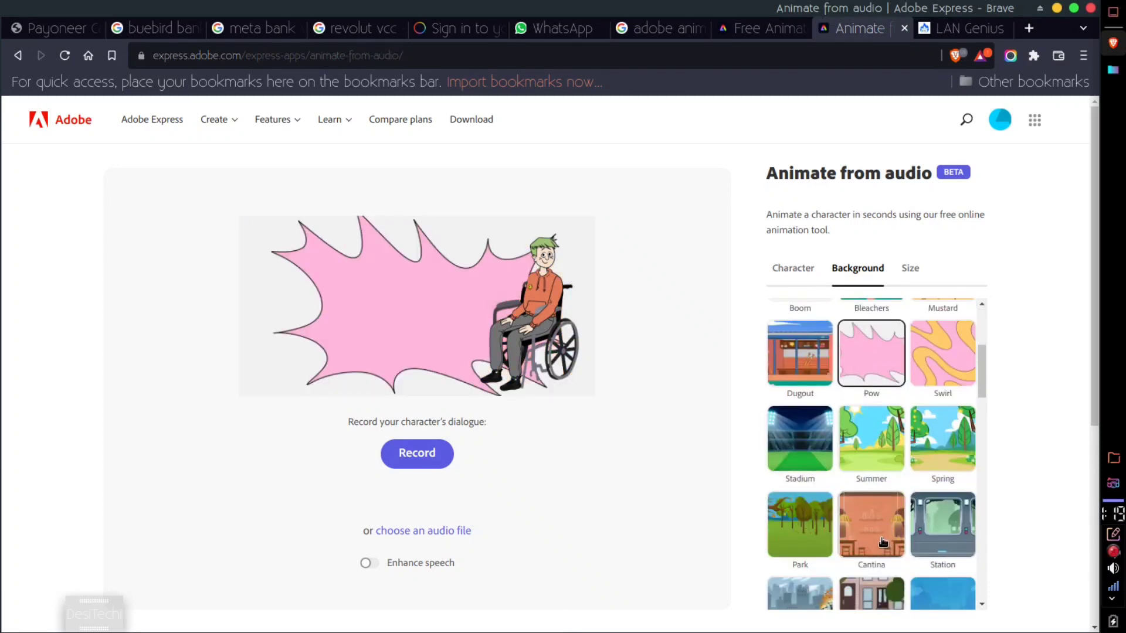
click(920, 535)
- Apply the green custom color #00E61B as the scene background
scroll(920, 534, up, 2)
scroll(920, 533, up, 2)
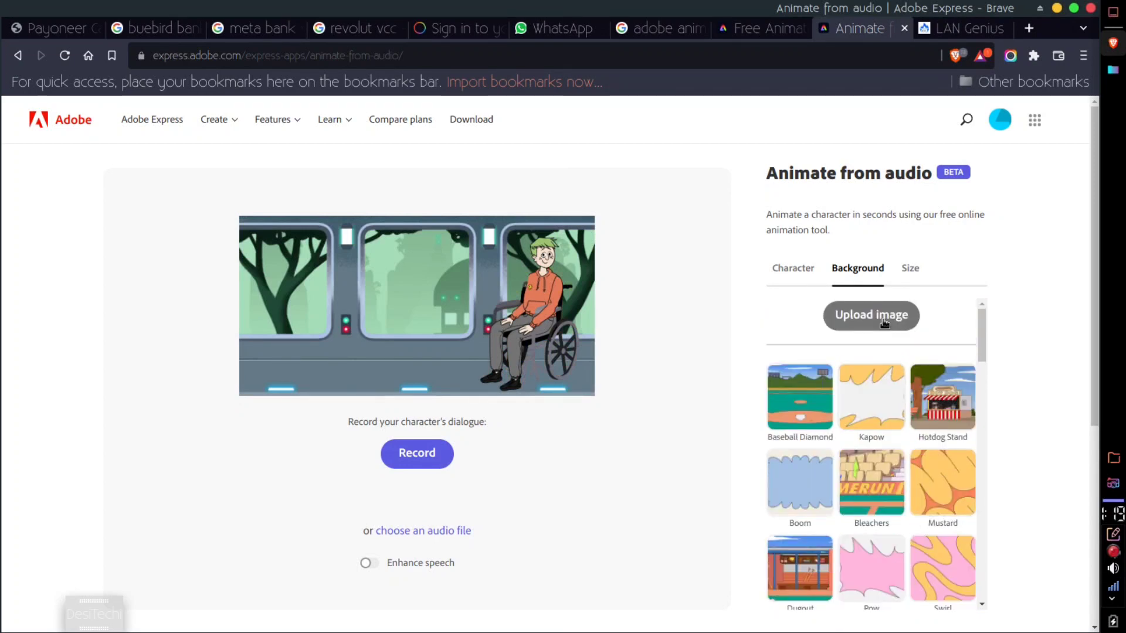
scroll(884, 323, down, 10)
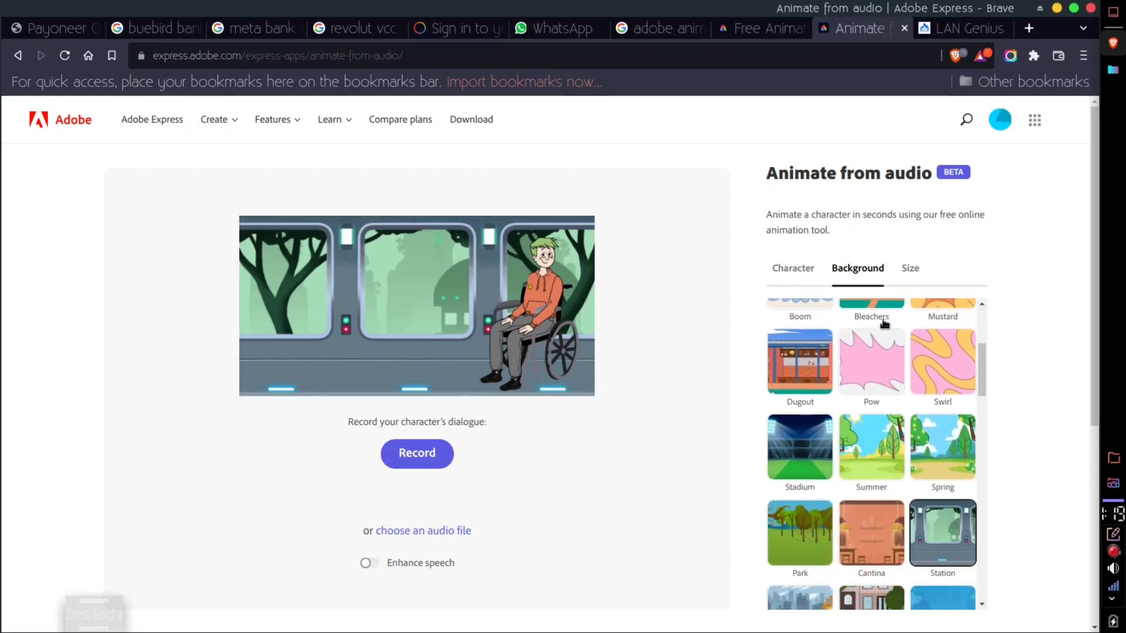
scroll(884, 323, down, 5)
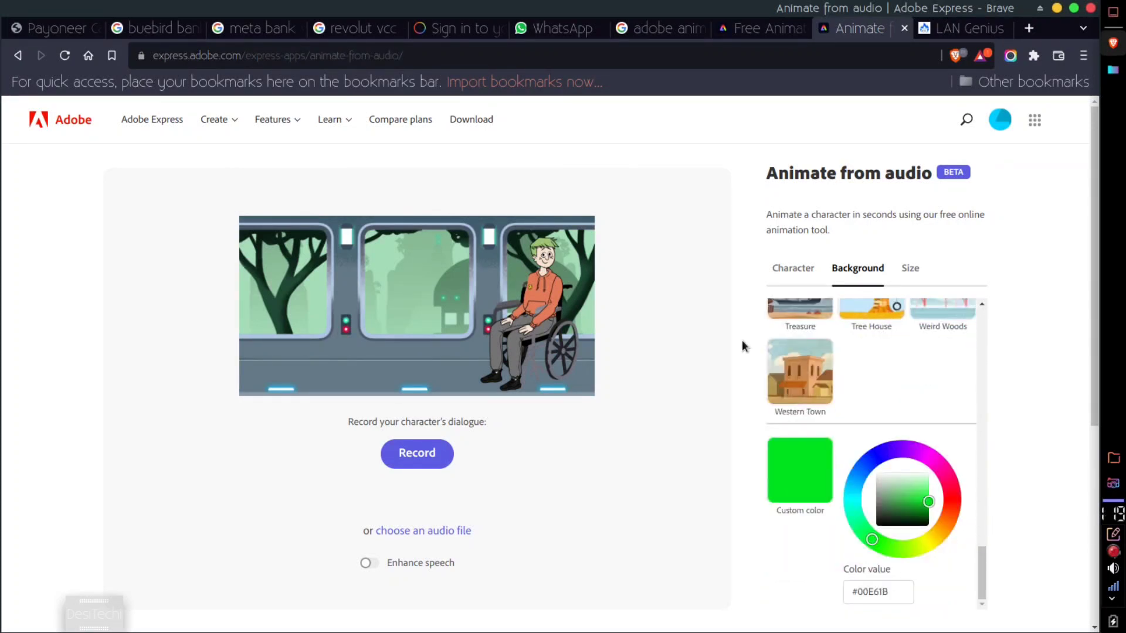
click(789, 452)
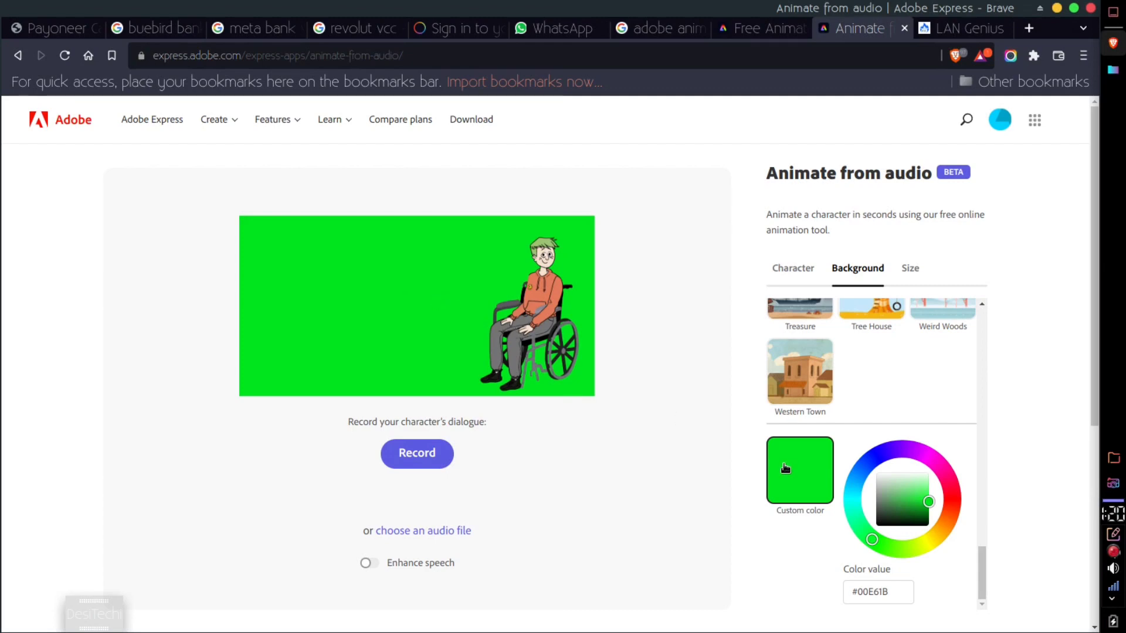
- Try white #FFFFFF and dark green #0F6600 as the custom background color, and settle on green #07B615
drag(921, 499, 873, 470)
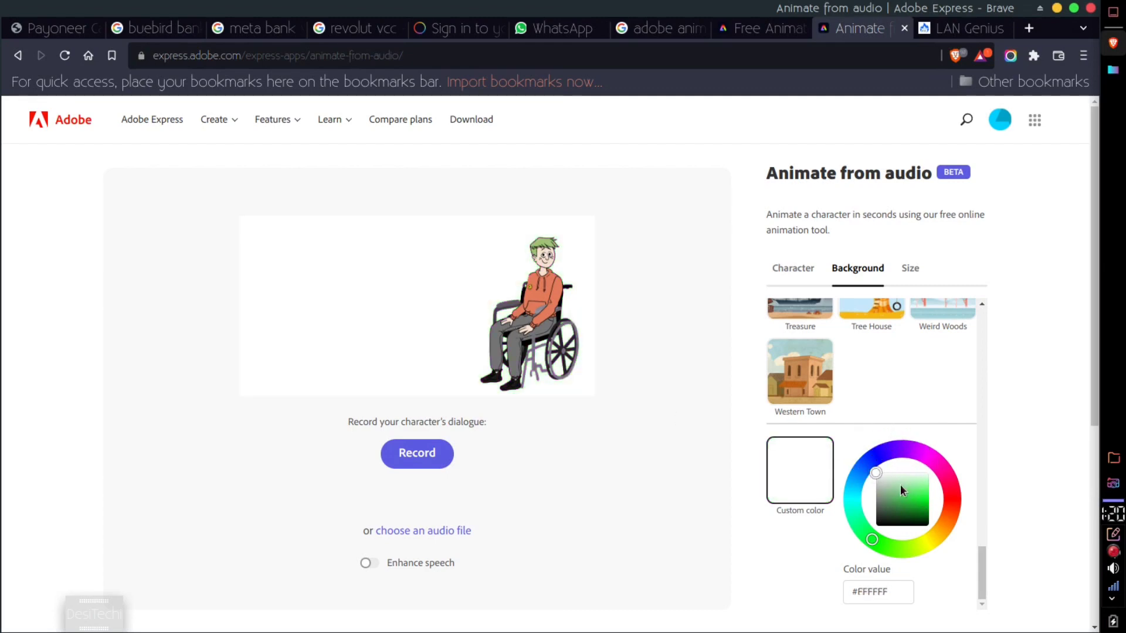
drag(876, 457, 933, 517)
click(883, 547)
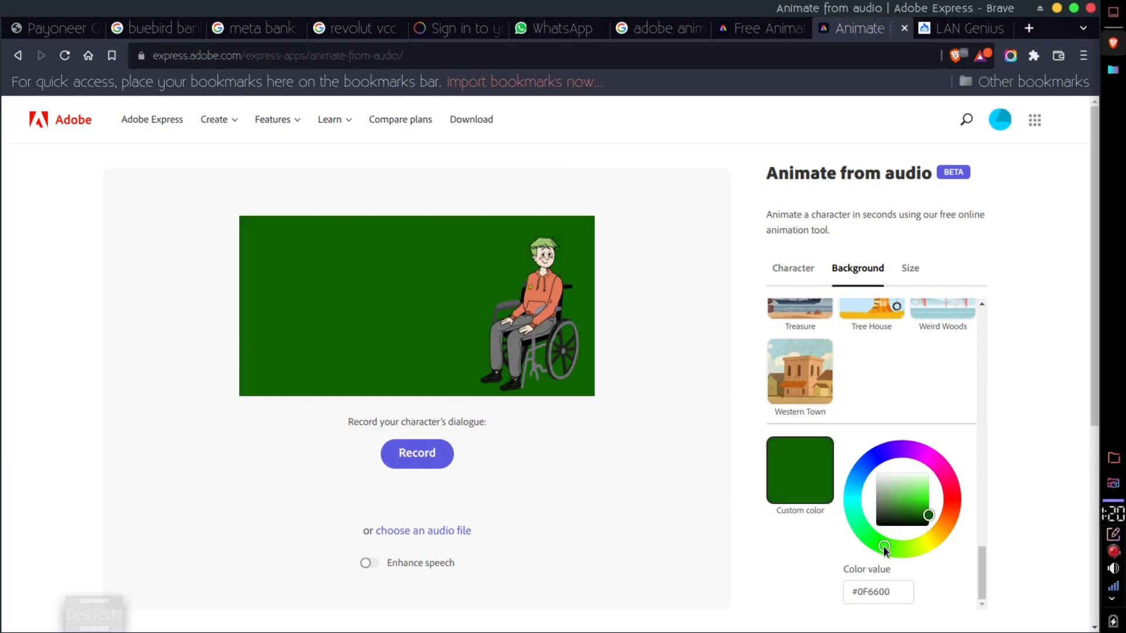
drag(882, 546, 871, 544)
drag(928, 519, 925, 505)
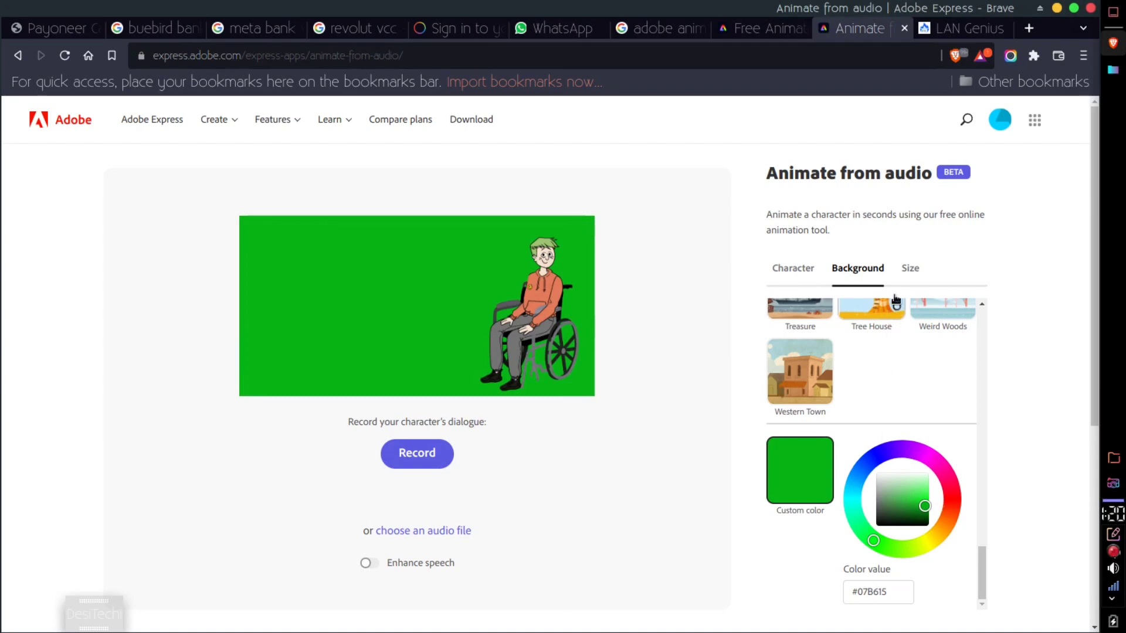
- Set the Instagram output size to Square 1080 x 1080 and move the character to the center of the frame
click(907, 269)
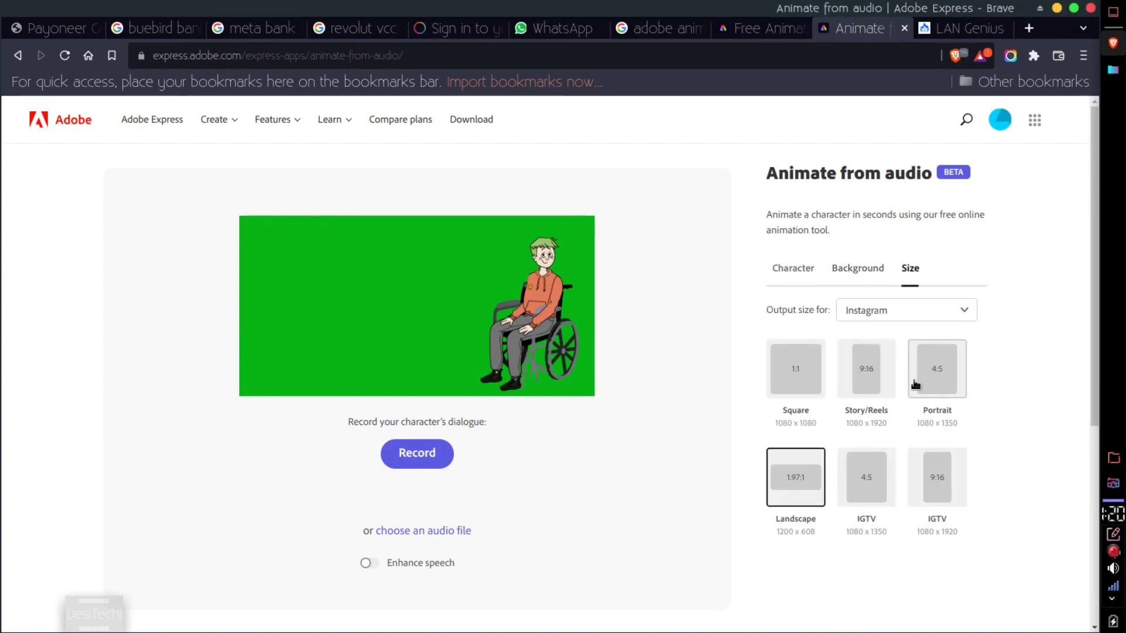
click(801, 361)
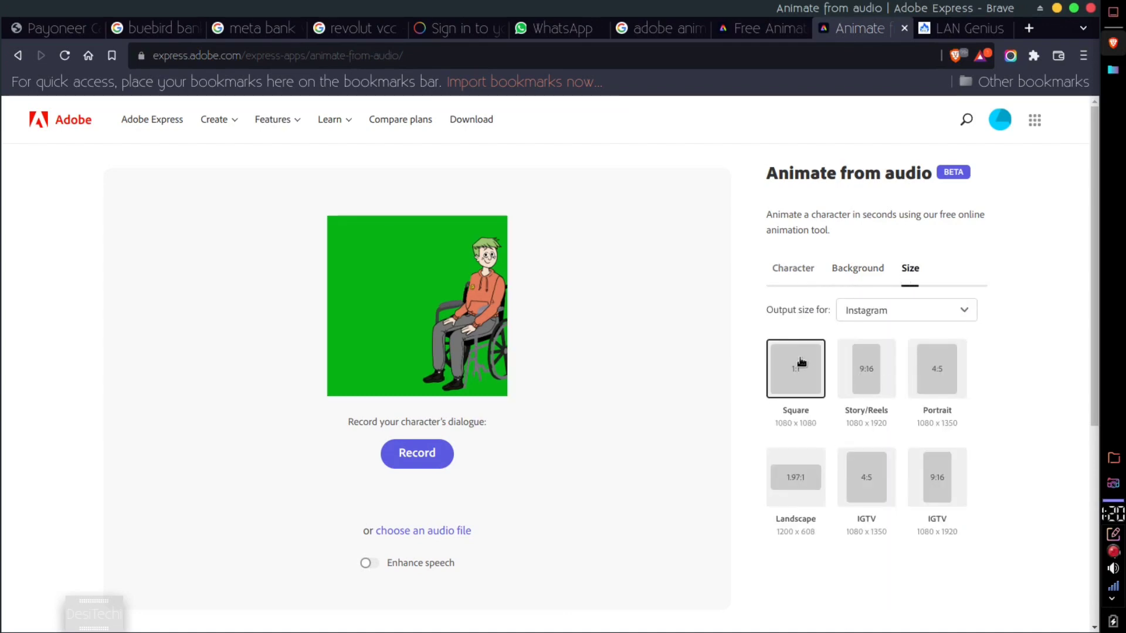
drag(475, 341, 415, 339)
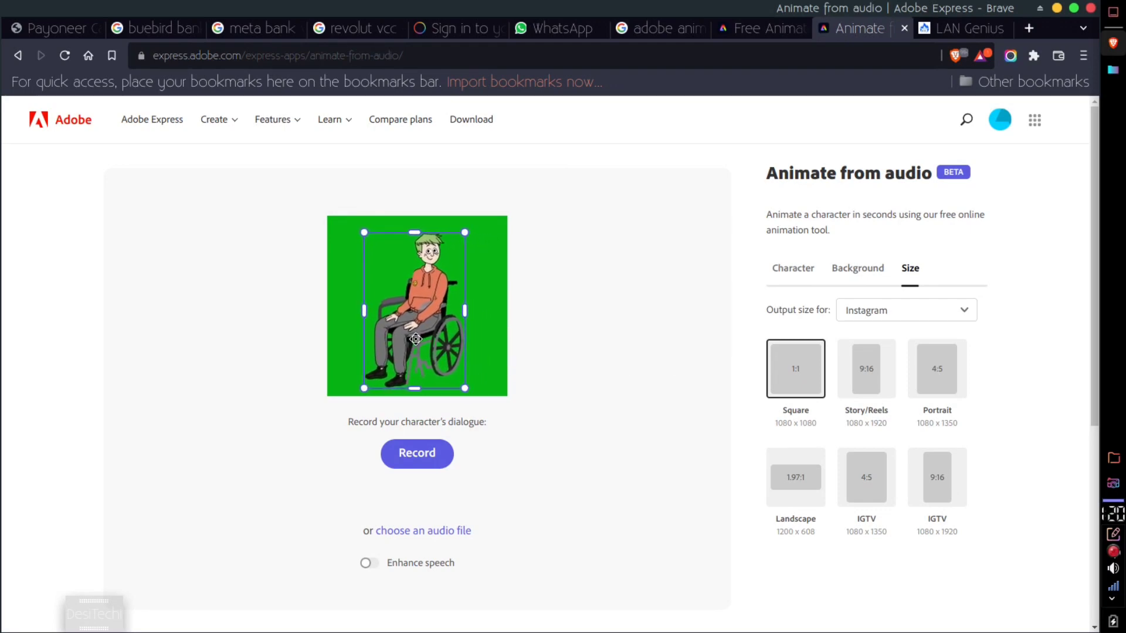
- Try the Story/Reels, Portrait and Landscape output sizes, and move the character toward the right side of the Landscape frame
click(862, 376)
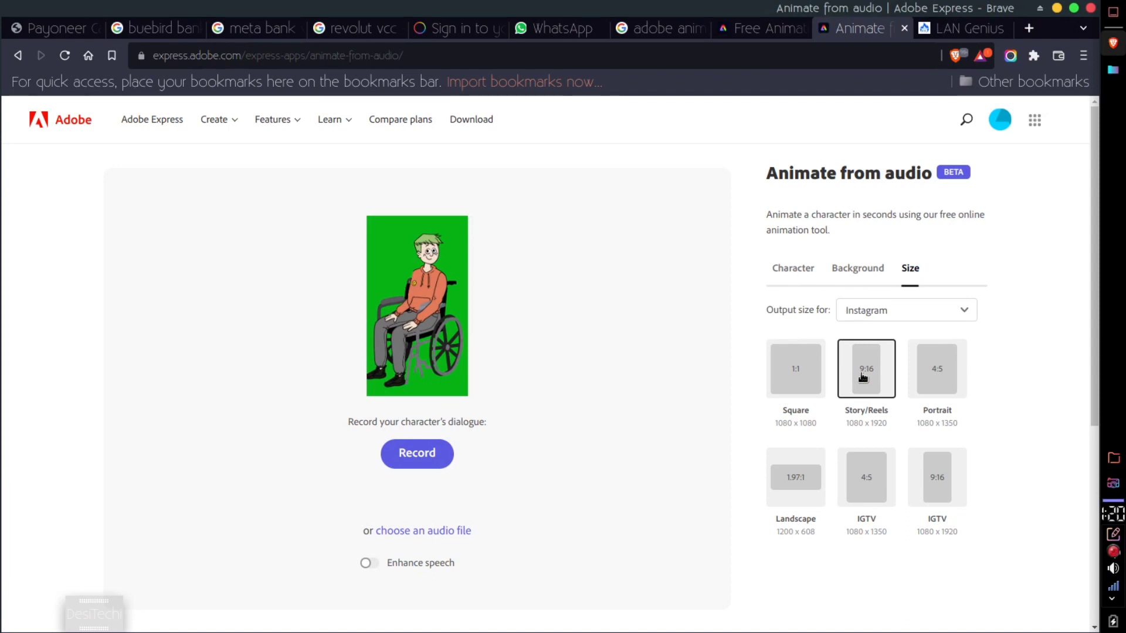
click(934, 376)
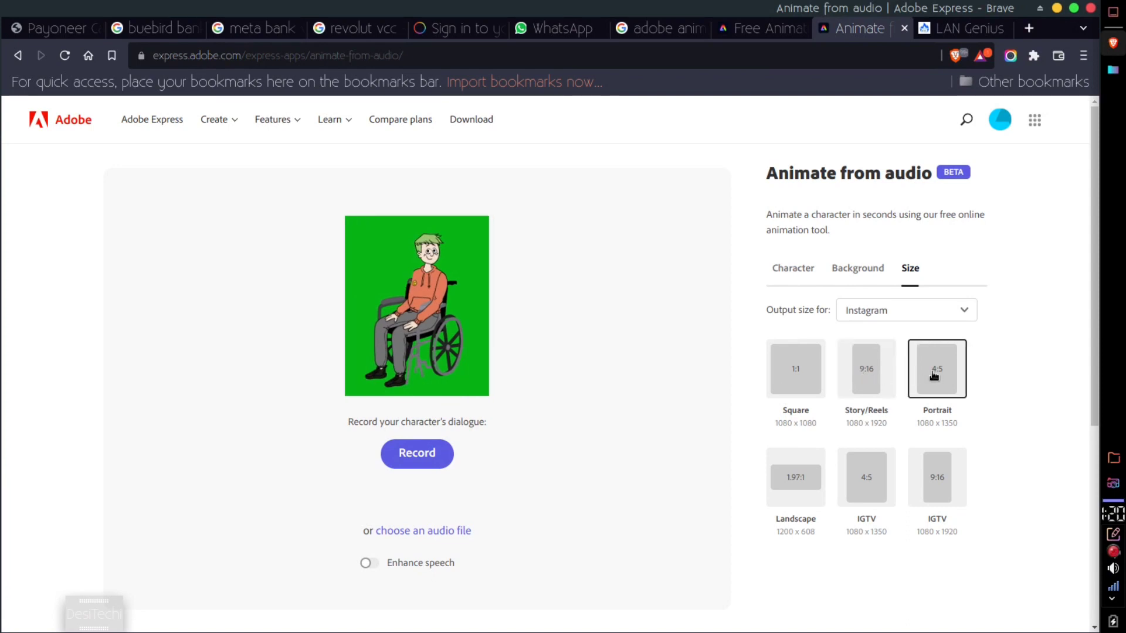
click(811, 472)
drag(468, 346, 553, 322)
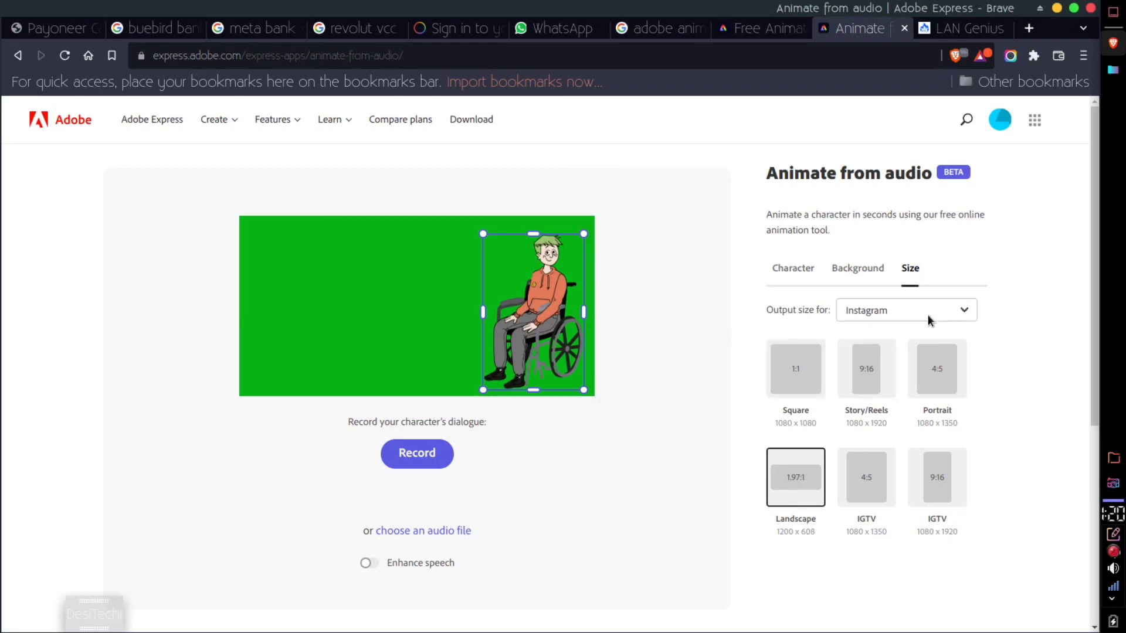
- Recheck the background settings and set the output size to Instagram Square 1080 x 1080
click(862, 268)
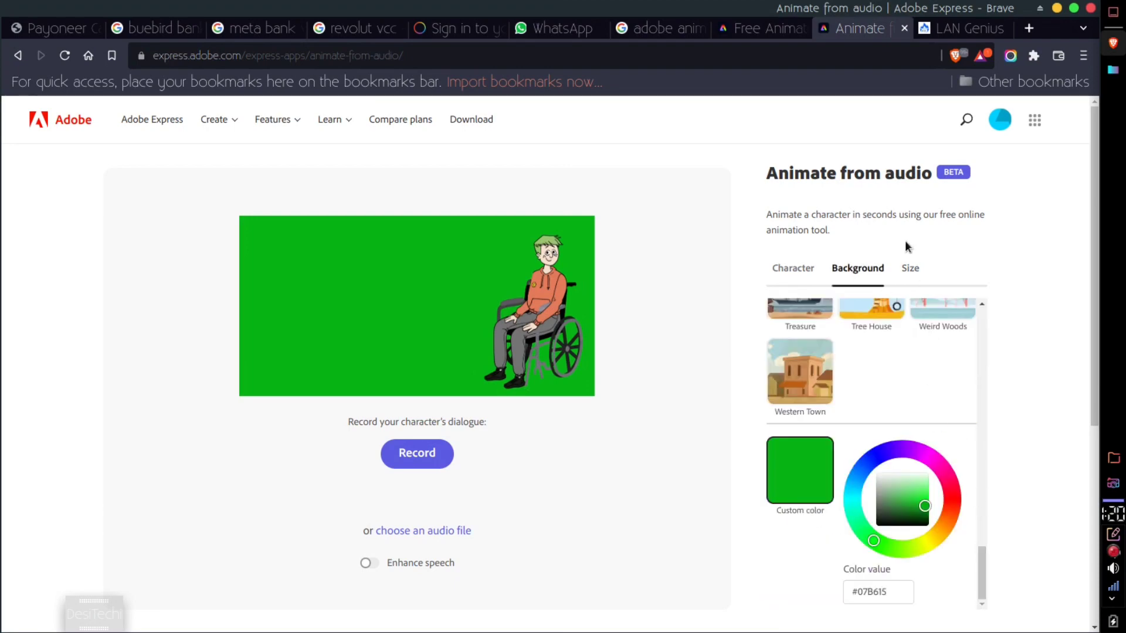
click(909, 268)
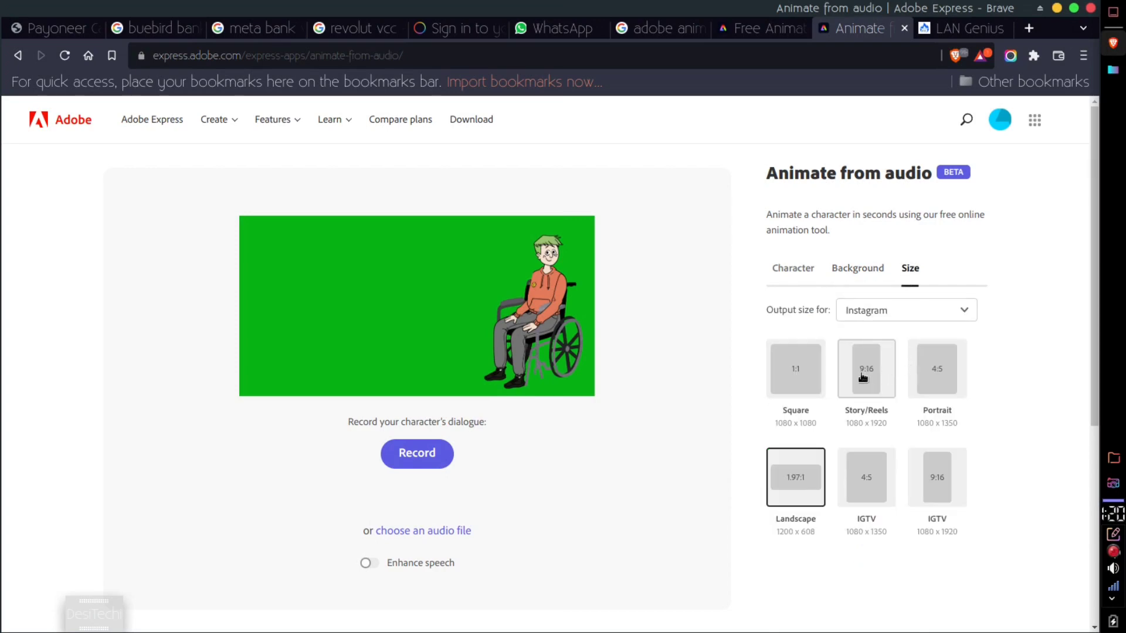
click(798, 378)
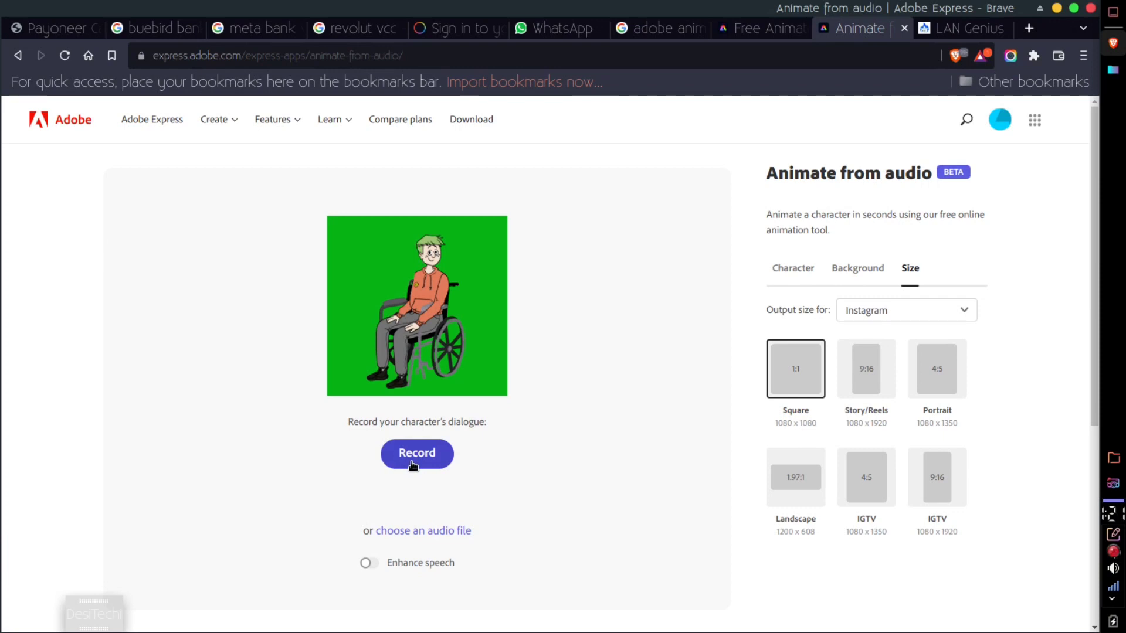
click(452, 529)
click(656, 437)
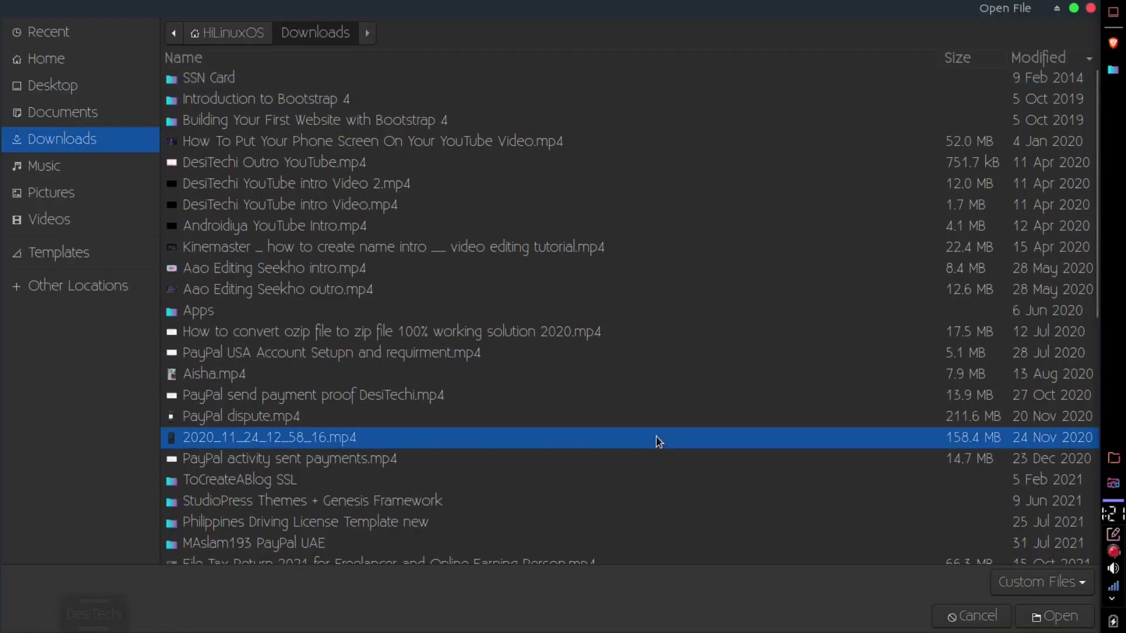
key(End)
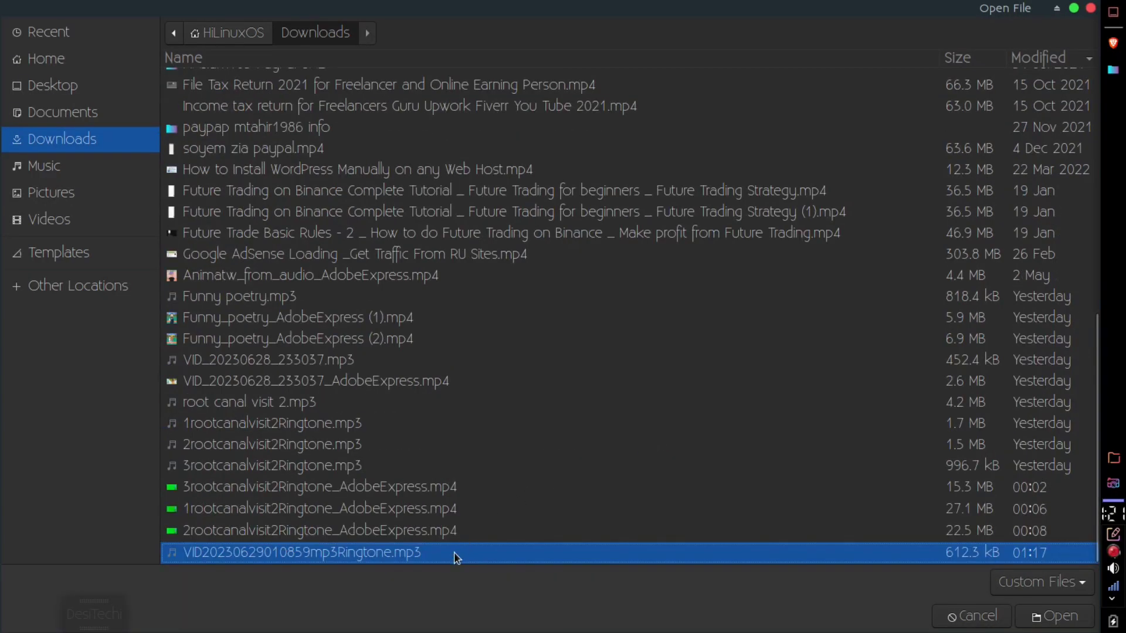
click(1047, 614)
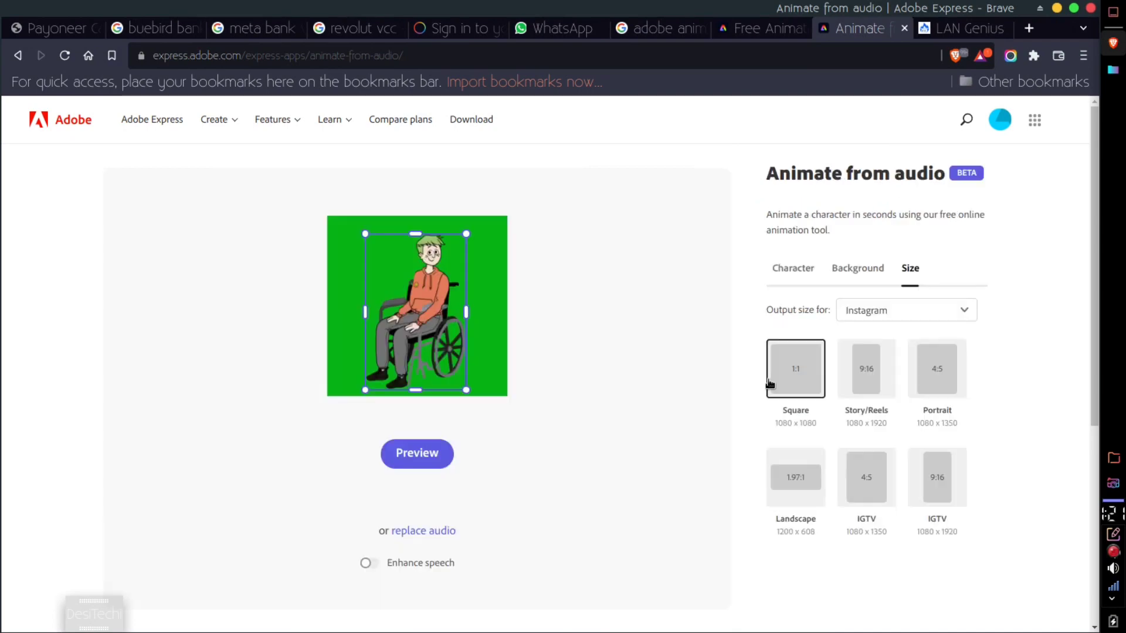
- Turn on Enhance speech for the loaded dialogue and start replacing the audio
scroll(551, 428, down, 1)
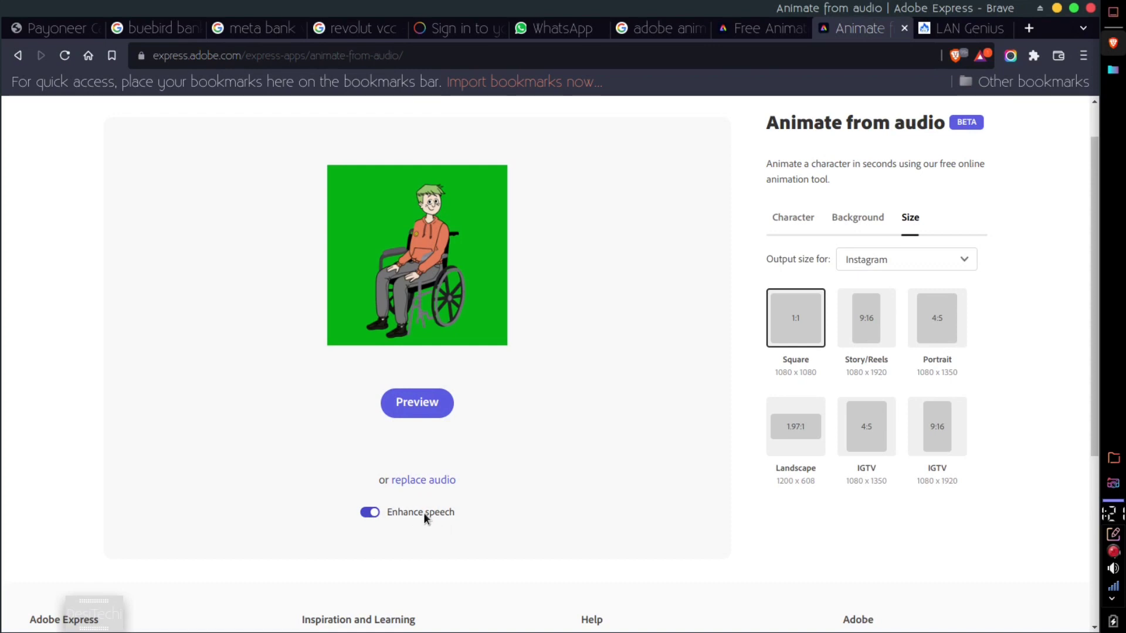
scroll(441, 513, up, 1)
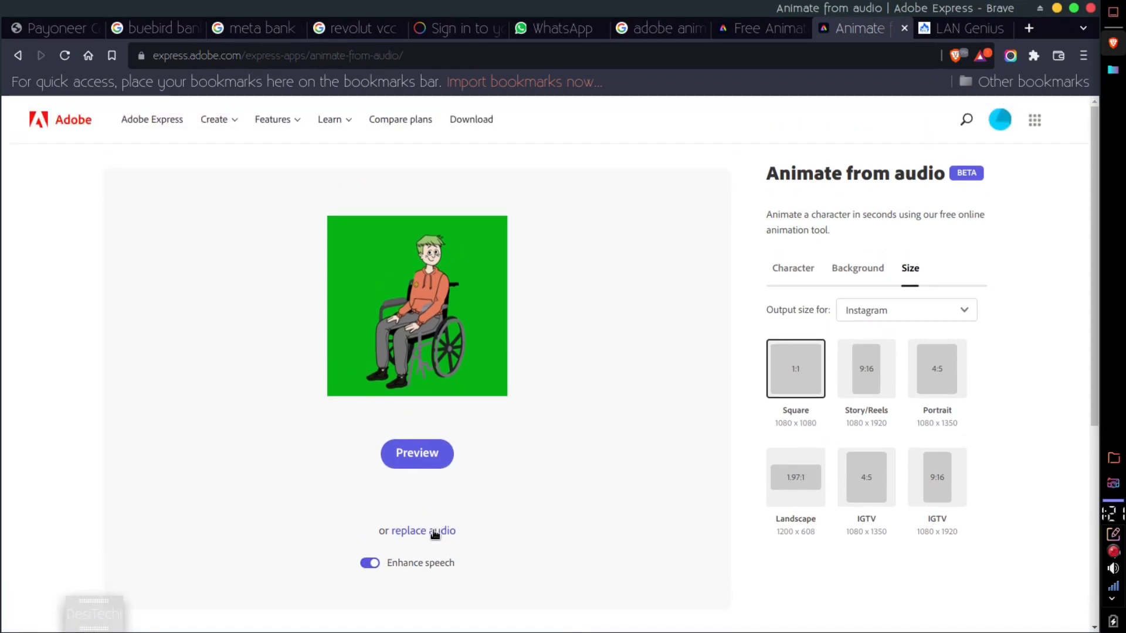
click(434, 533)
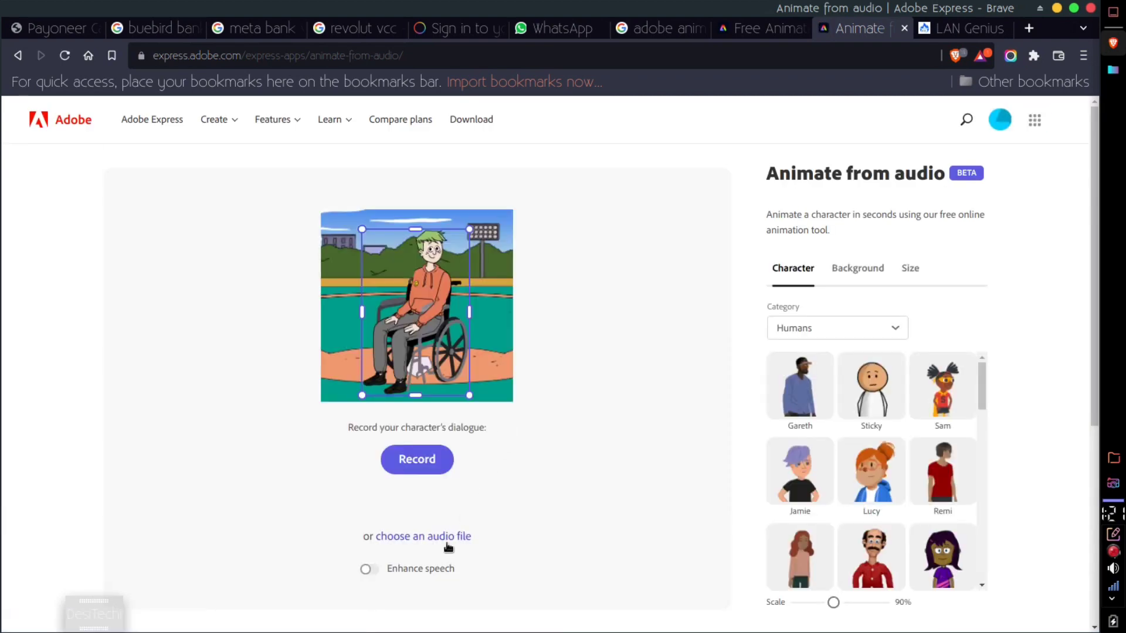
click(368, 568)
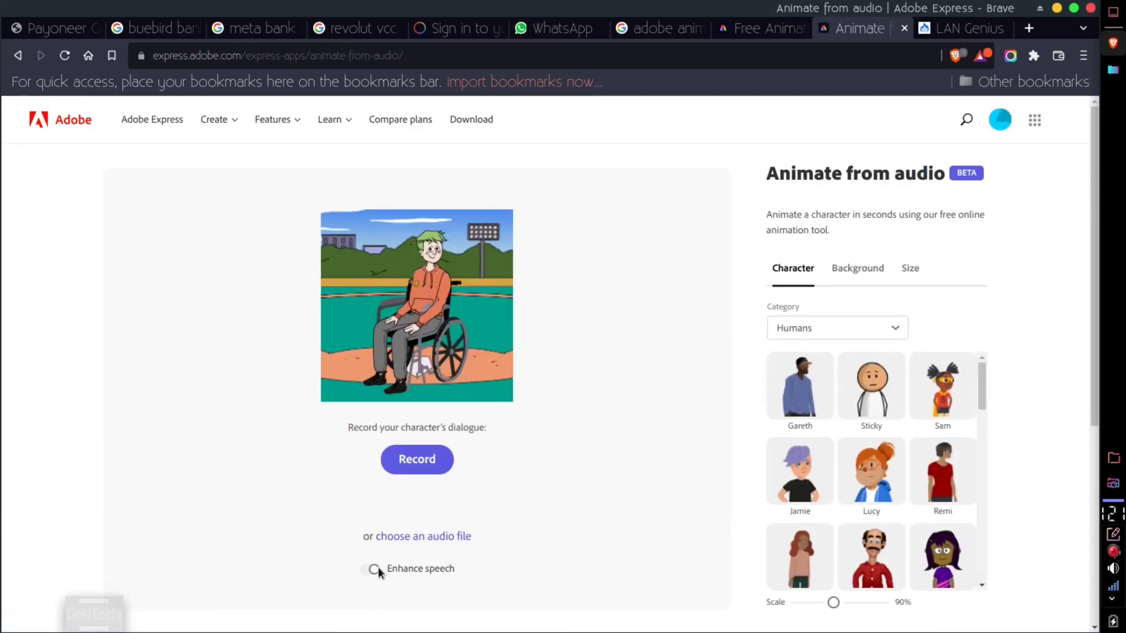
click(436, 537)
click(711, 372)
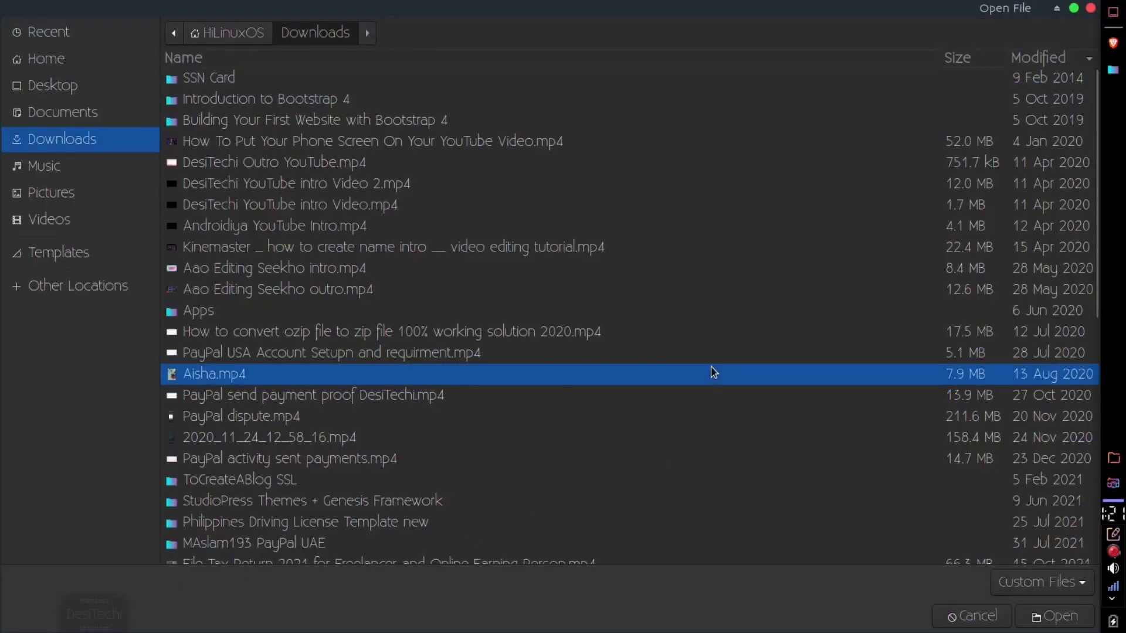
key(End)
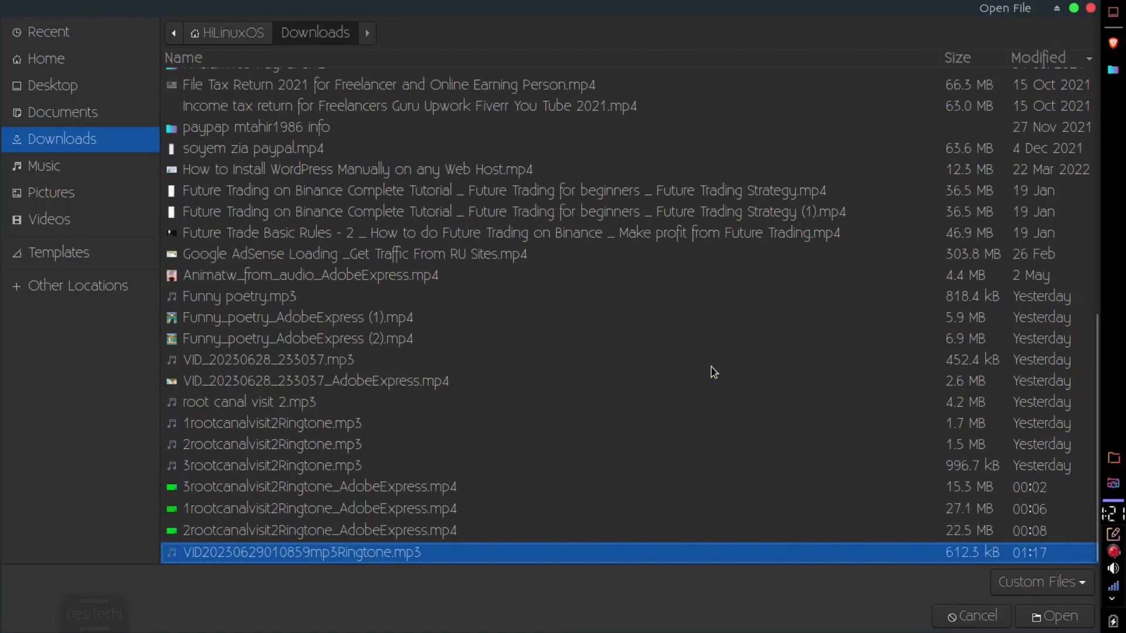
click(1059, 617)
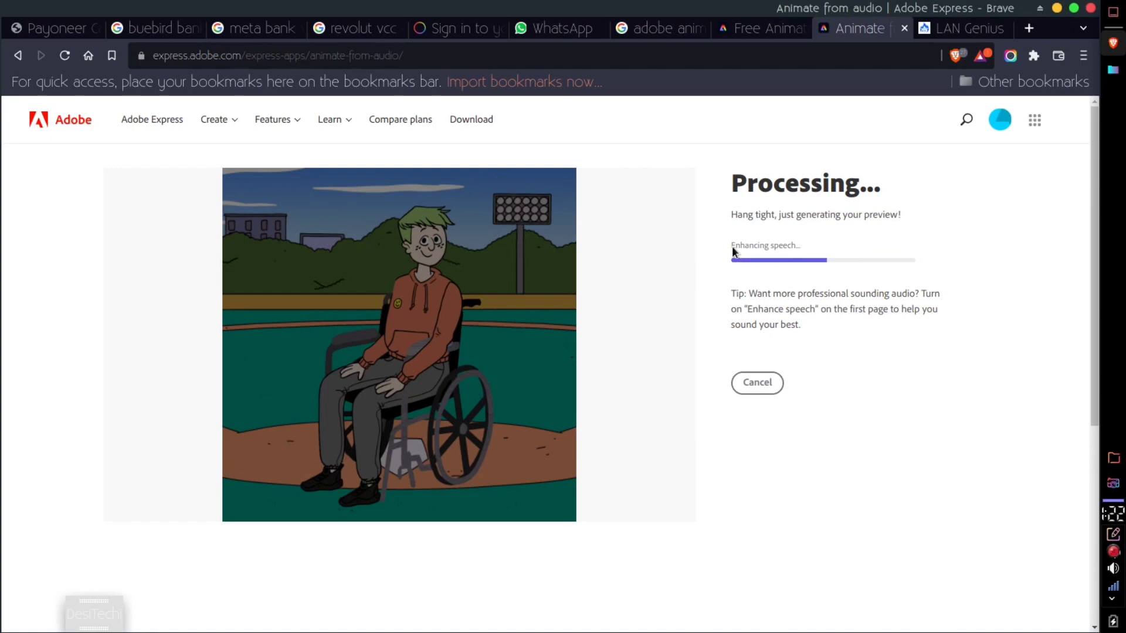
- Download the generated animation of the wheelchair character on the baseball diamond background
key(ctrl+plus)
key(ctrl+plus)
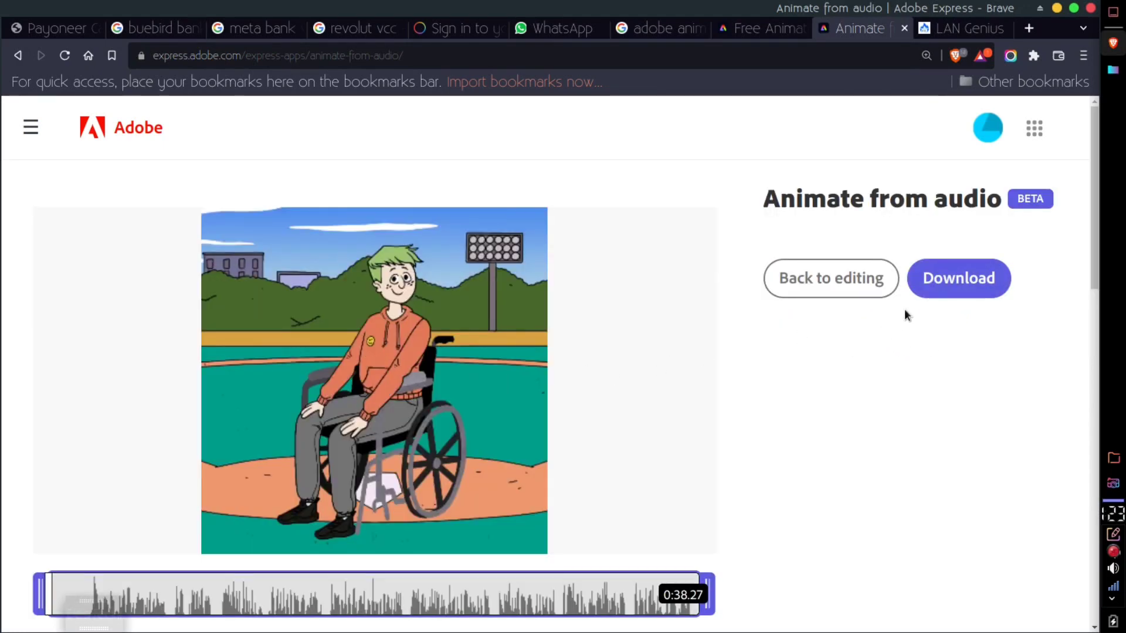
click(951, 278)
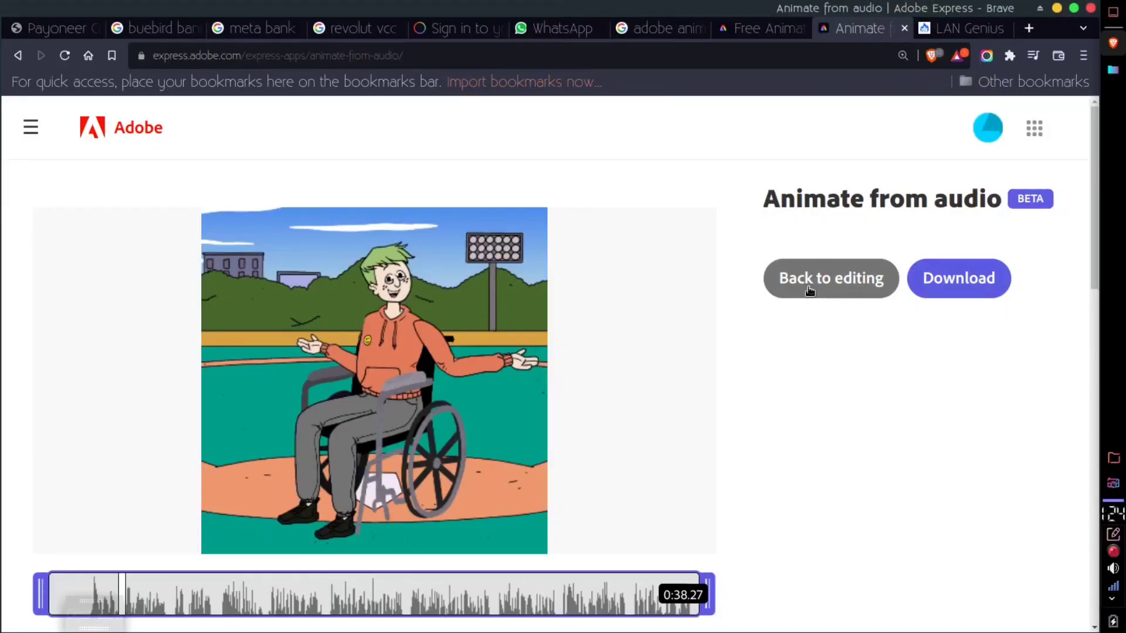
- Return to editing, switch the character to Sticky and set the background to the custom green color #07B615
click(809, 291)
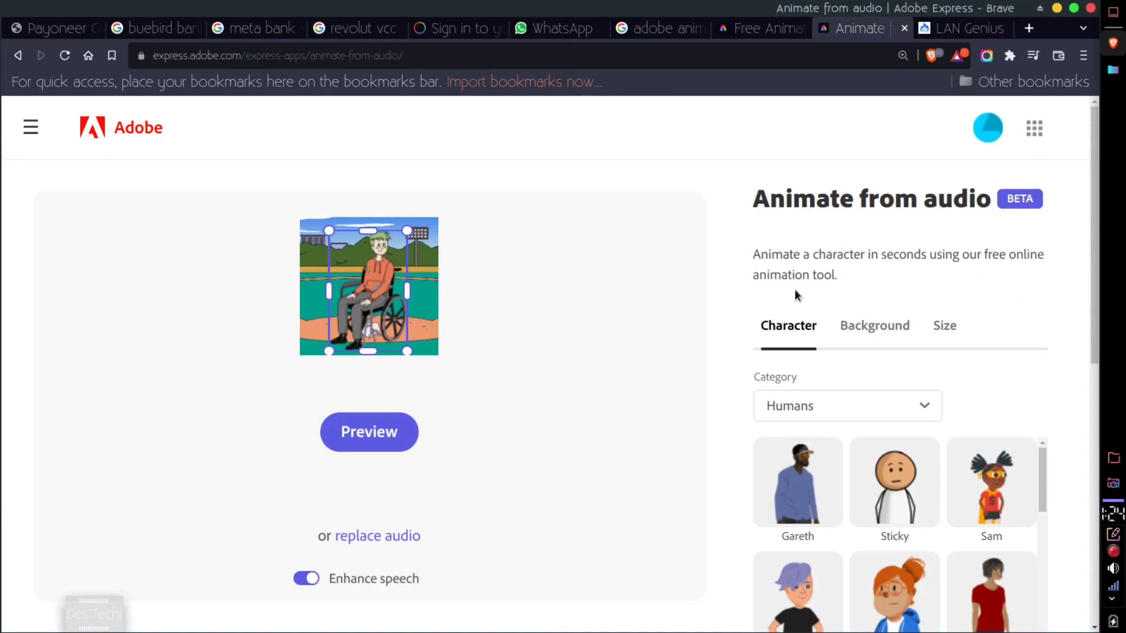
click(856, 465)
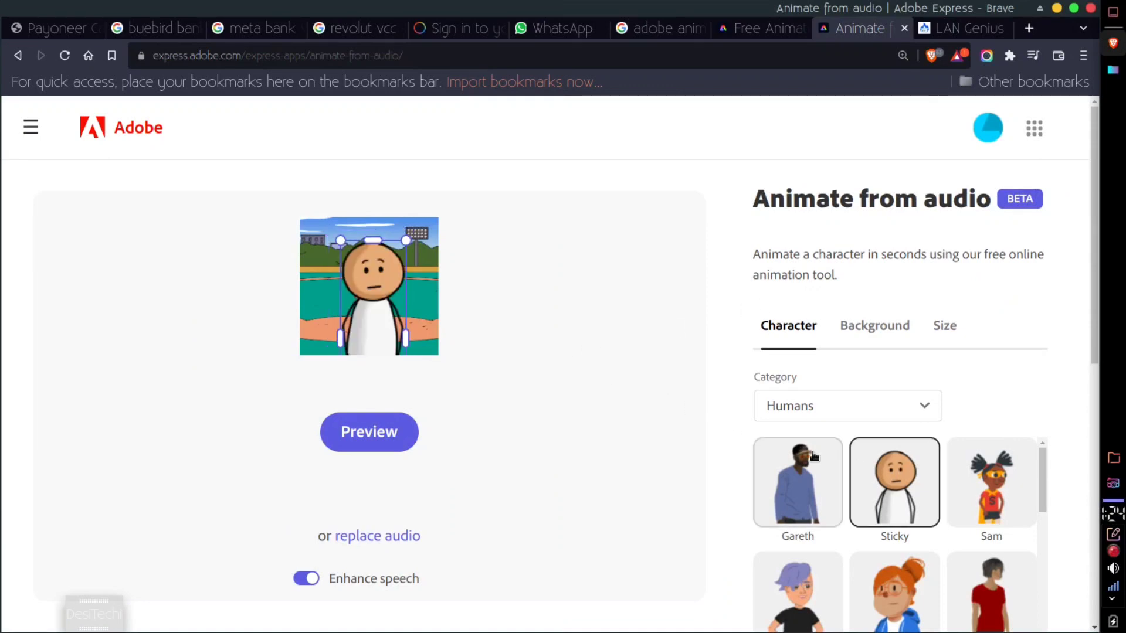
click(861, 327)
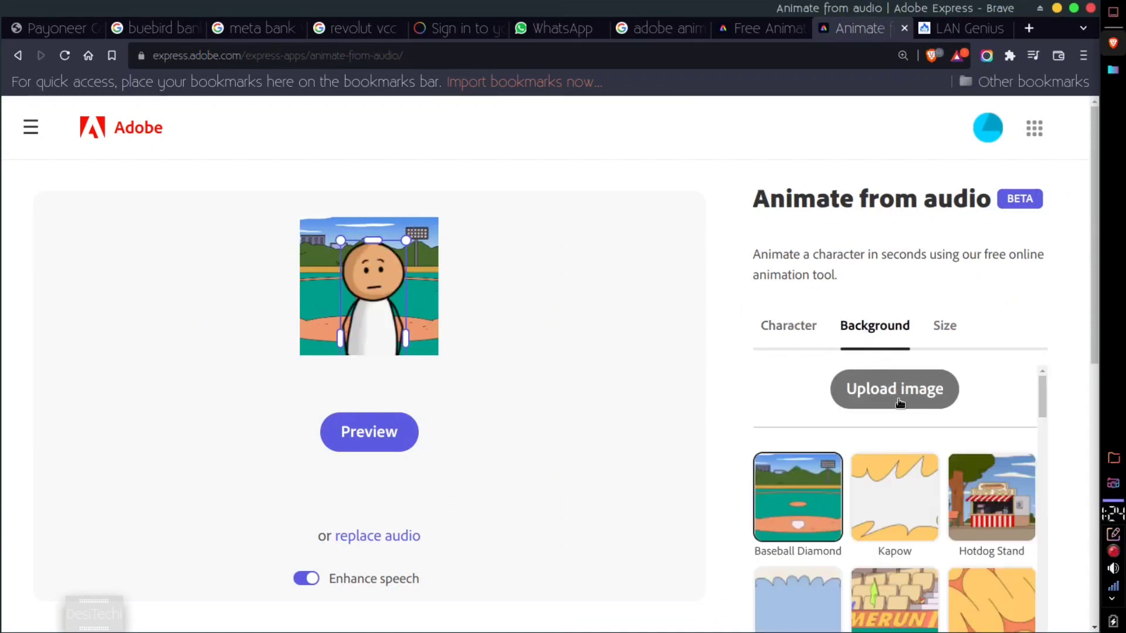
drag(1040, 402, 1042, 621)
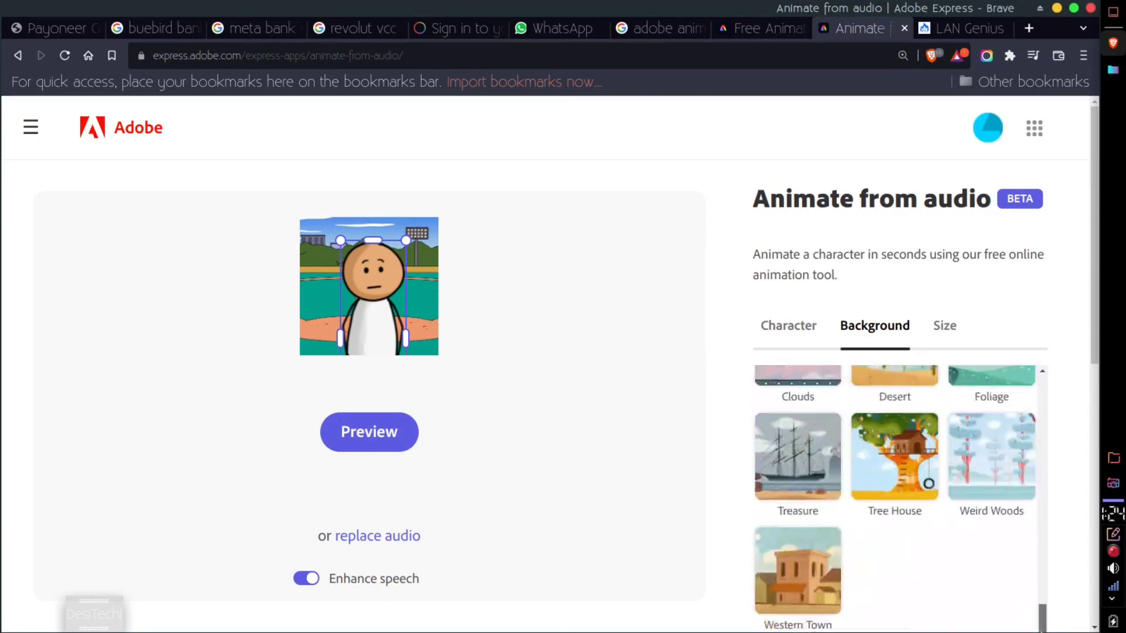
scroll(930, 572, down, 3)
click(820, 523)
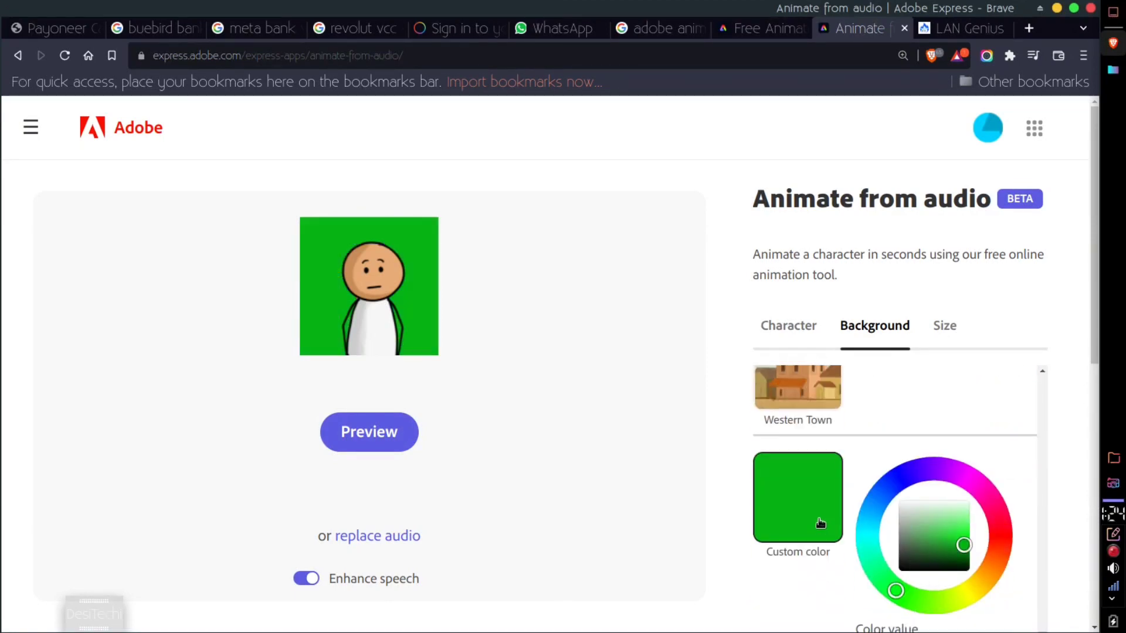
- Generate a preview of the Sticky character with the green background and enhanced speech
scroll(543, 376, down, 1)
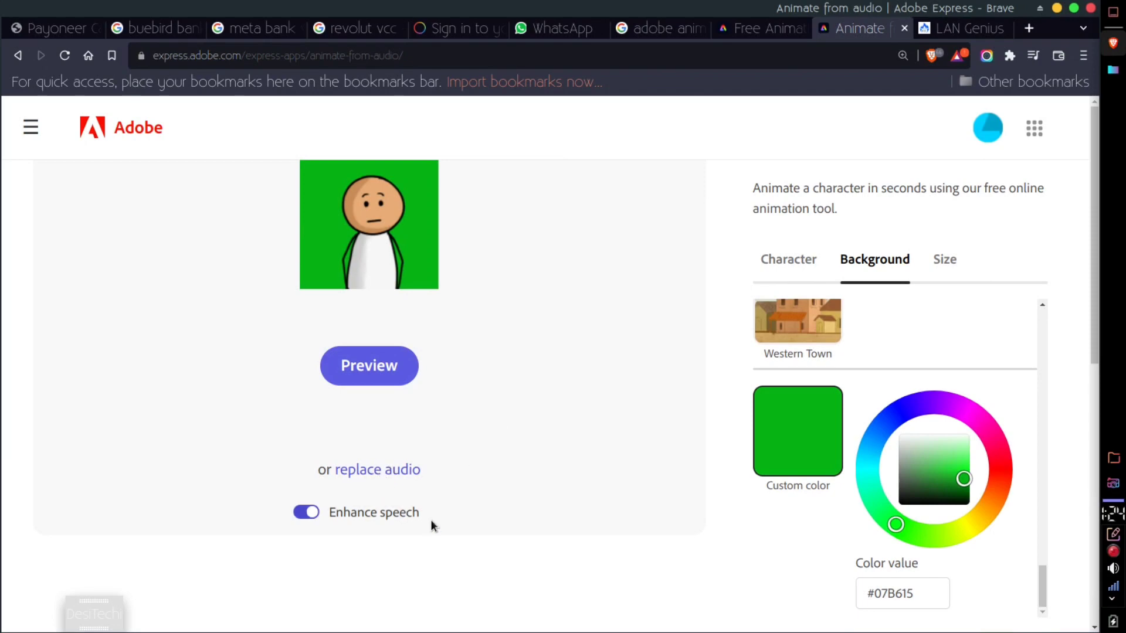
scroll(430, 519, up, 1)
scroll(431, 519, down, 1)
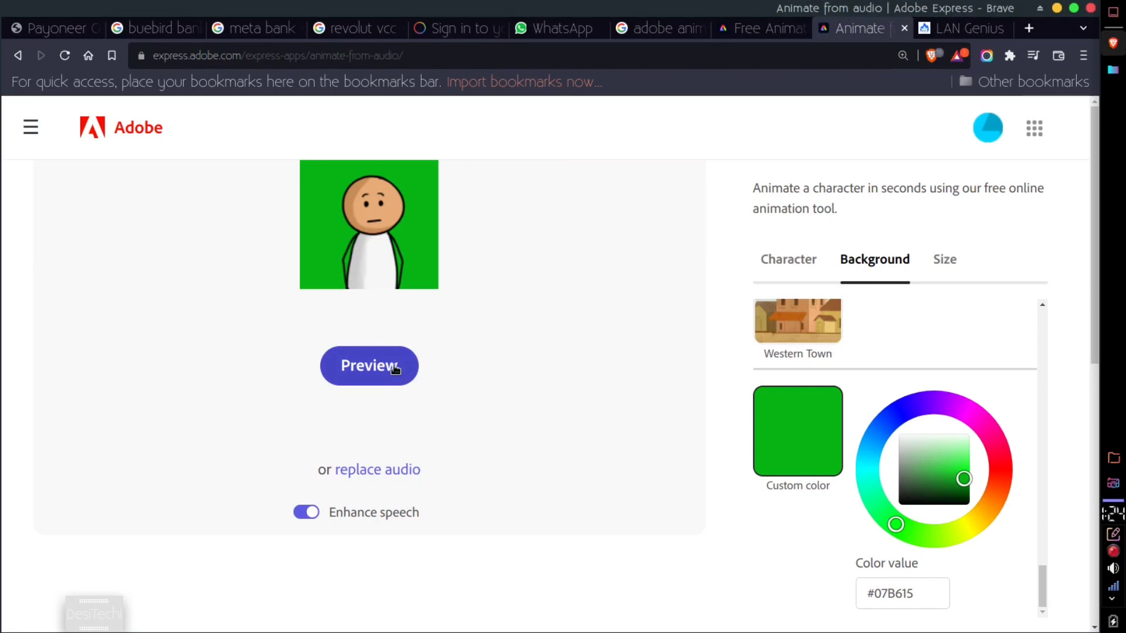
scroll(394, 368, up, 1)
click(387, 433)
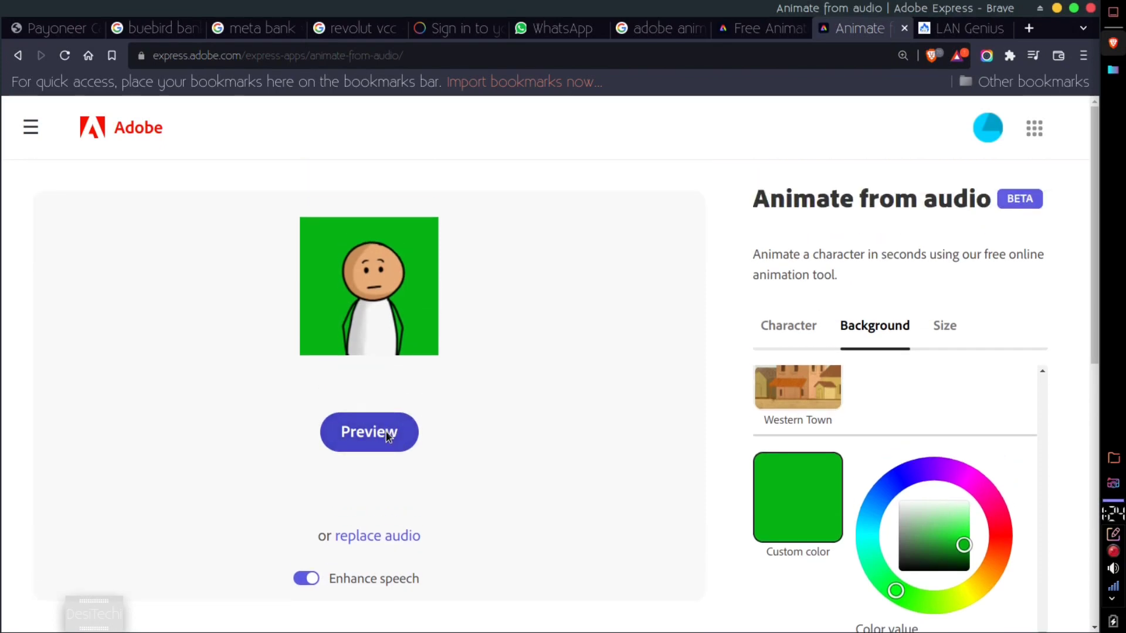